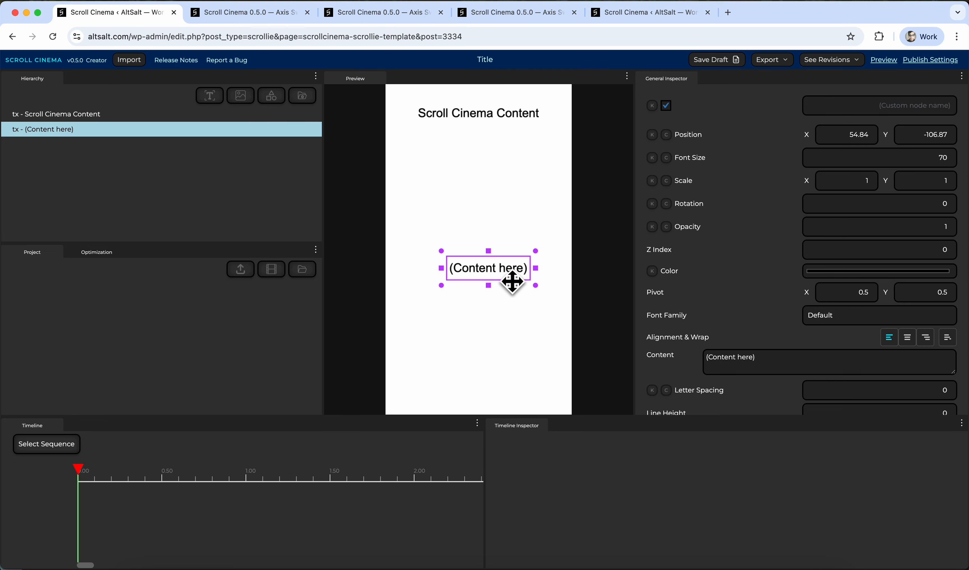
# Move and rotate the (Content here) text box around the preview.
pyautogui.moveTo(512, 279)
pyautogui.mouseDown()
pyautogui.moveTo(480, 281)
pyautogui.moveTo(511, 249)
pyautogui.moveTo(512, 258)
pyautogui.moveTo(495, 223)
pyautogui.moveTo(497, 299)
pyautogui.moveTo(497, 193)
pyautogui.moveTo(495, 272)
pyautogui.mouseUp()
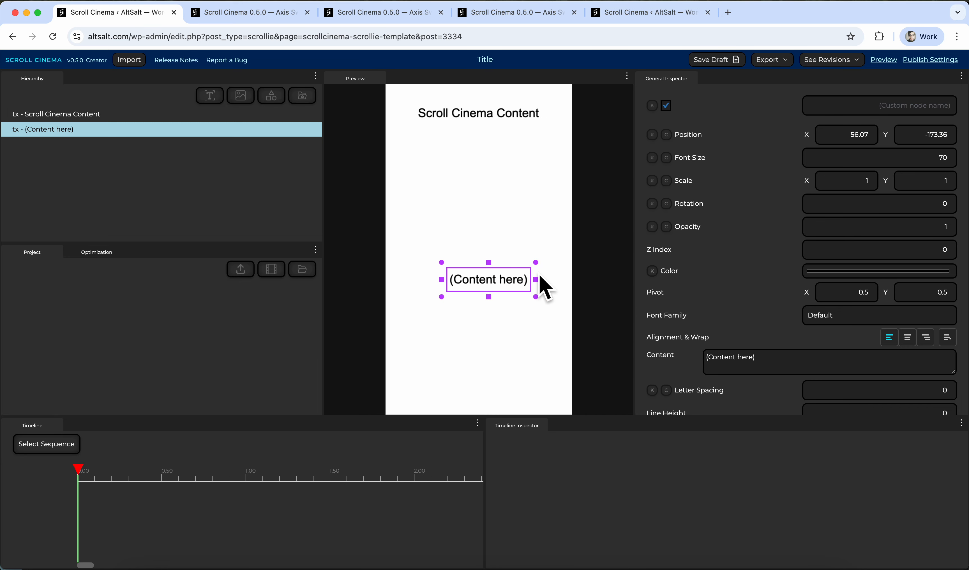
pyautogui.moveTo(548, 291)
pyautogui.mouseDown()
pyautogui.moveTo(500, 287)
pyautogui.moveTo(543, 282)
pyautogui.mouseUp()
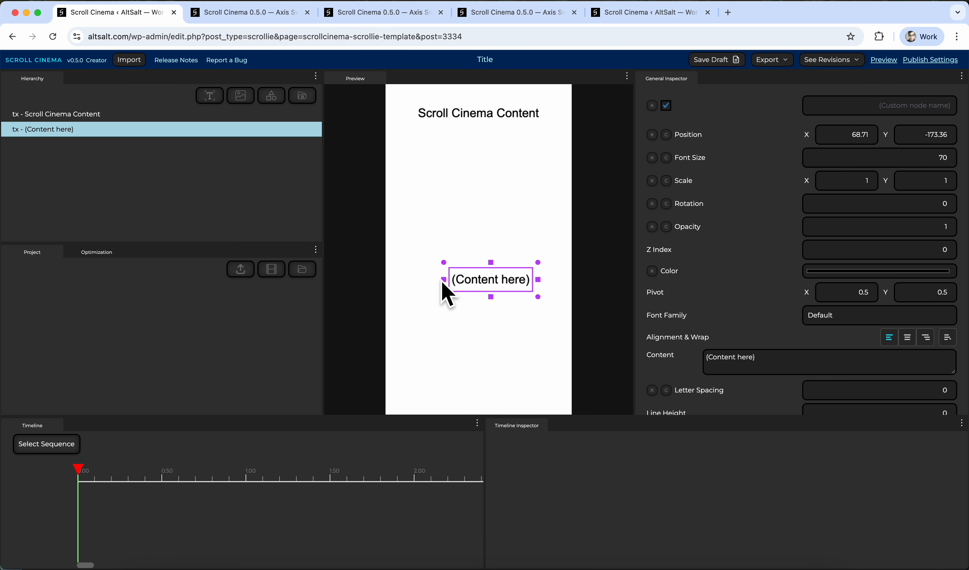
pyautogui.moveTo(453, 293)
pyautogui.mouseDown()
pyautogui.moveTo(473, 287)
pyautogui.moveTo(426, 282)
pyautogui.moveTo(460, 281)
pyautogui.moveTo(437, 284)
pyautogui.mouseUp()
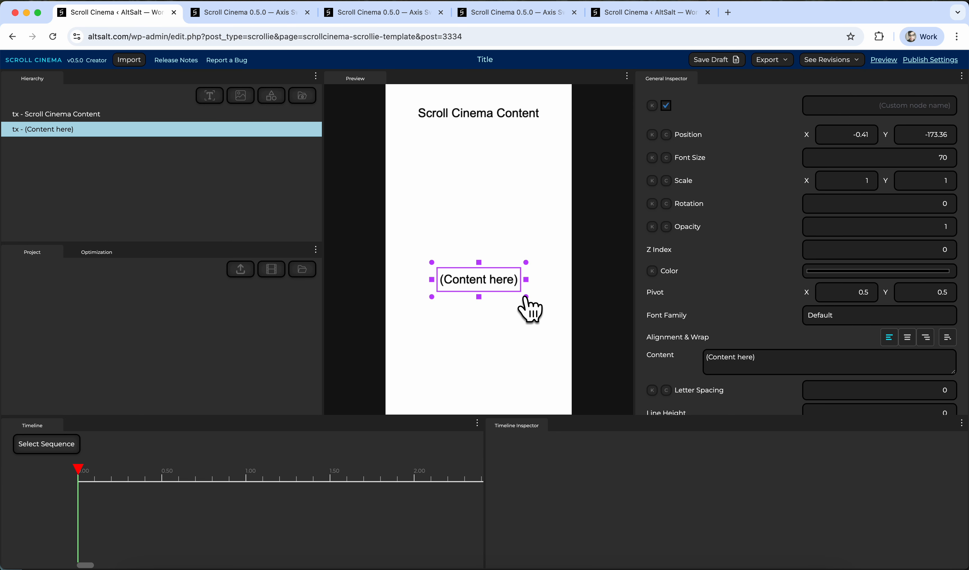
pyautogui.moveTo(523, 296); pyautogui.dragTo(556, 305)
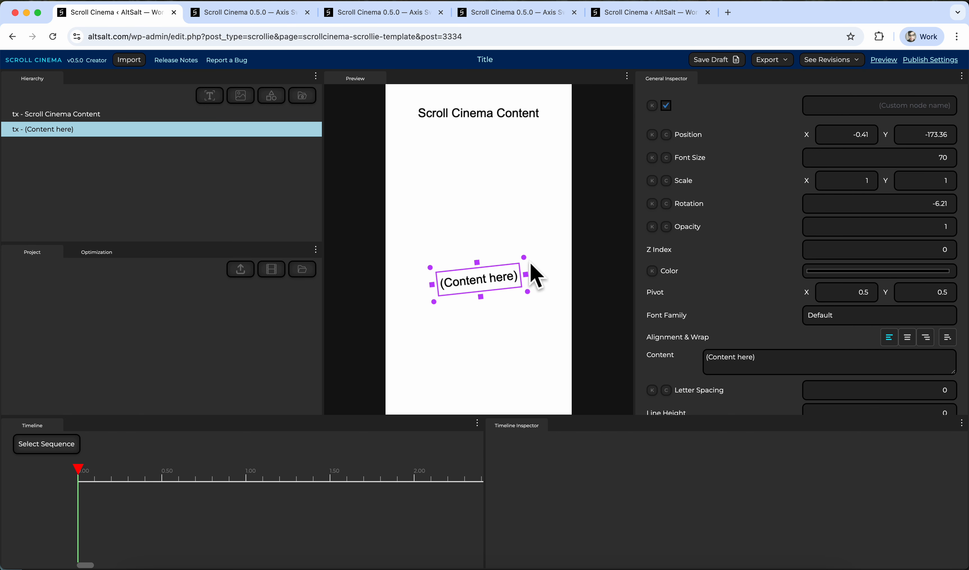
pyautogui.moveTo(524, 259); pyautogui.dragTo(540, 275)
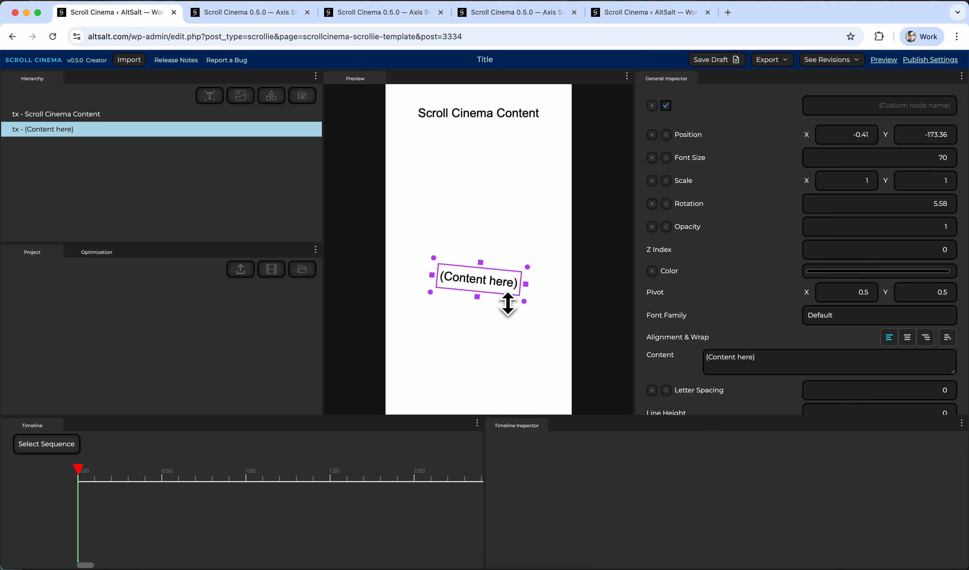
# Enlarge the (Content here) text to a font size of about 135 by dragging its bounding box handle.
pyautogui.moveTo(508, 305); pyautogui.dragTo(499, 371)
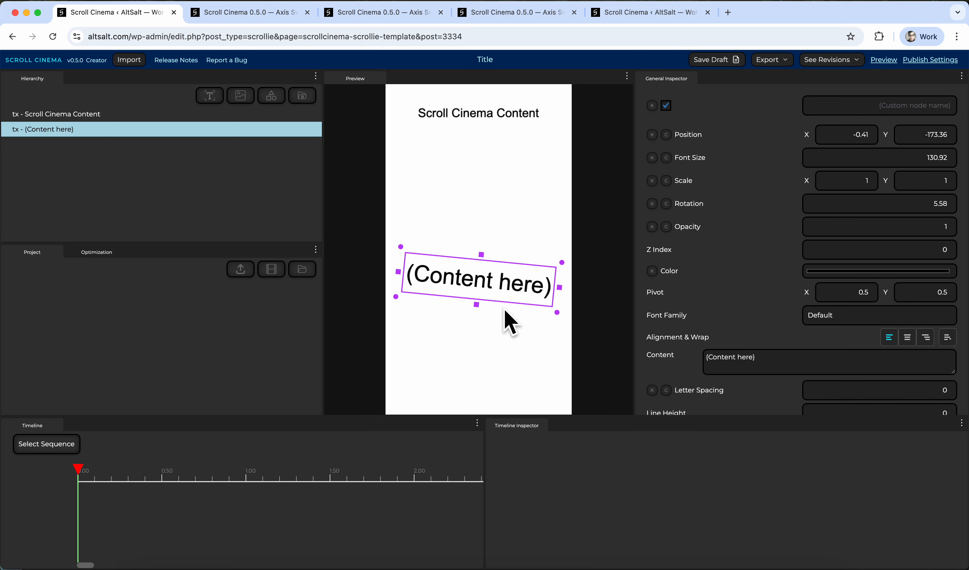
pyautogui.moveTo(516, 315); pyautogui.dragTo(514, 227)
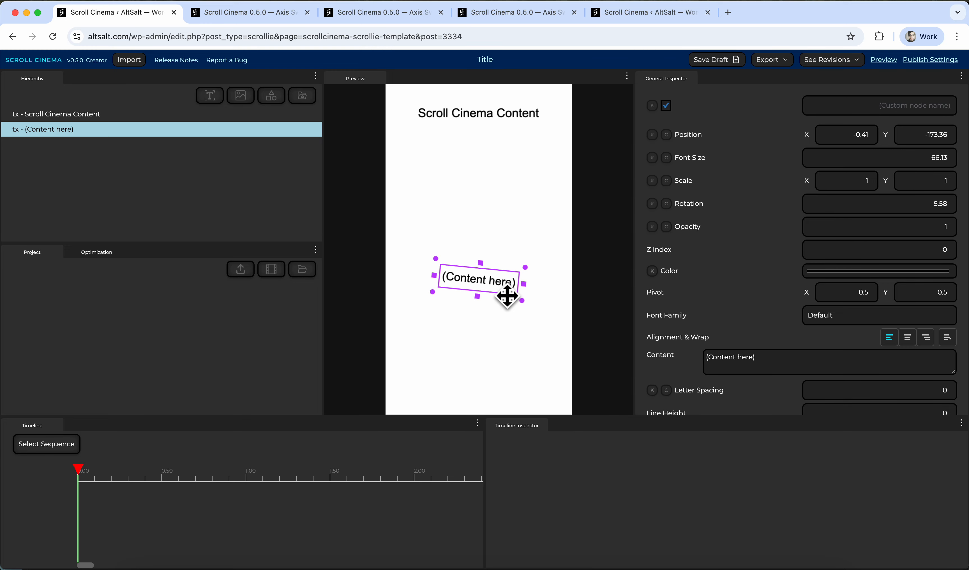
pyautogui.moveTo(504, 305); pyautogui.dragTo(500, 392)
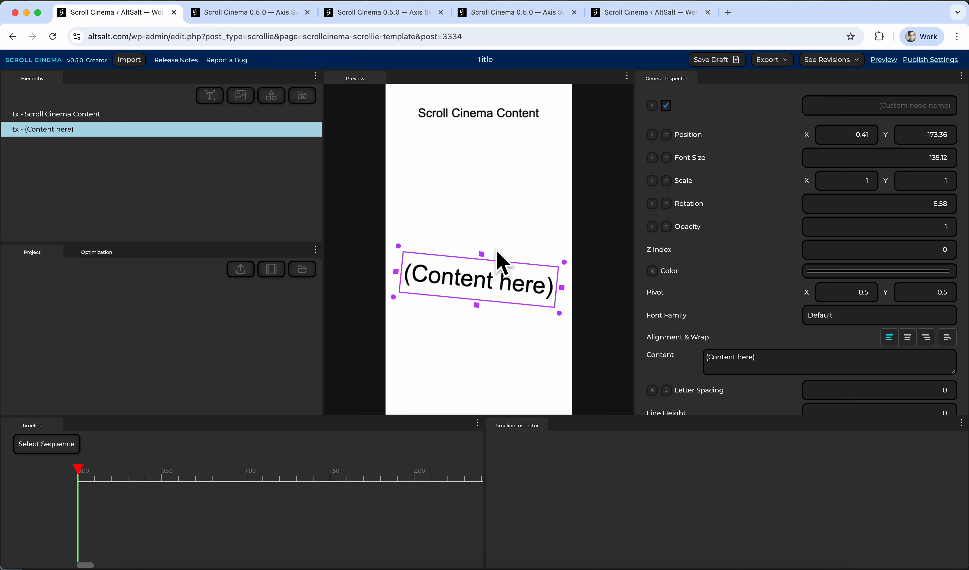
# Position the (Content here) text at X 0, Y 0 and set its rotation to 0.
pyautogui.moveTo(505, 294); pyautogui.dragTo(537, 255)
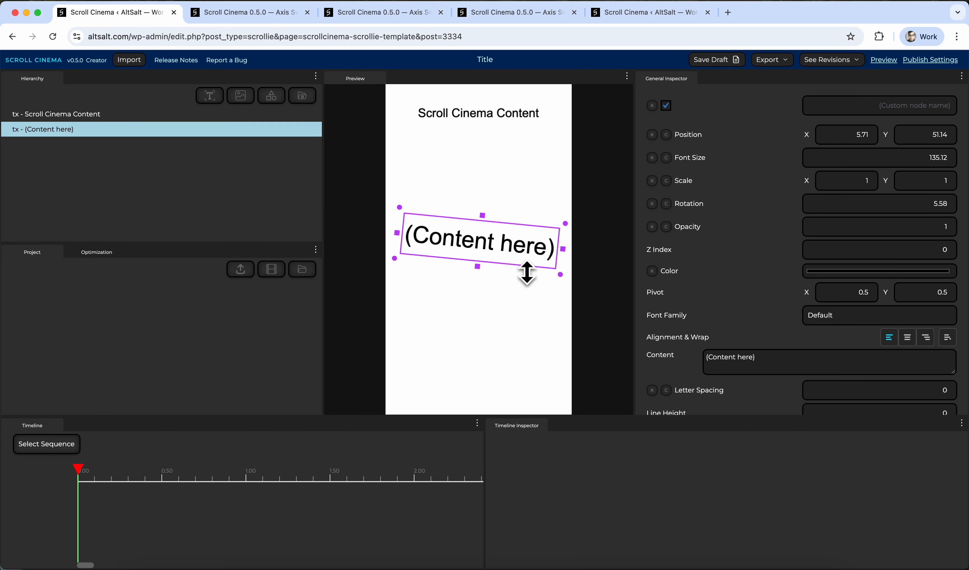
pyautogui.moveTo(522, 267); pyautogui.dragTo(557, 276)
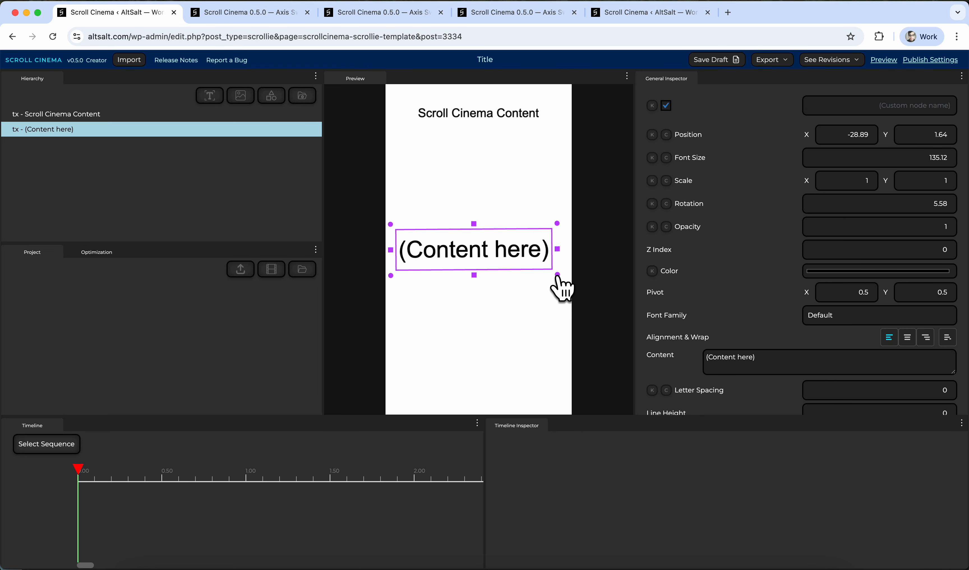
pyautogui.click(848, 137)
pyautogui.write('0')
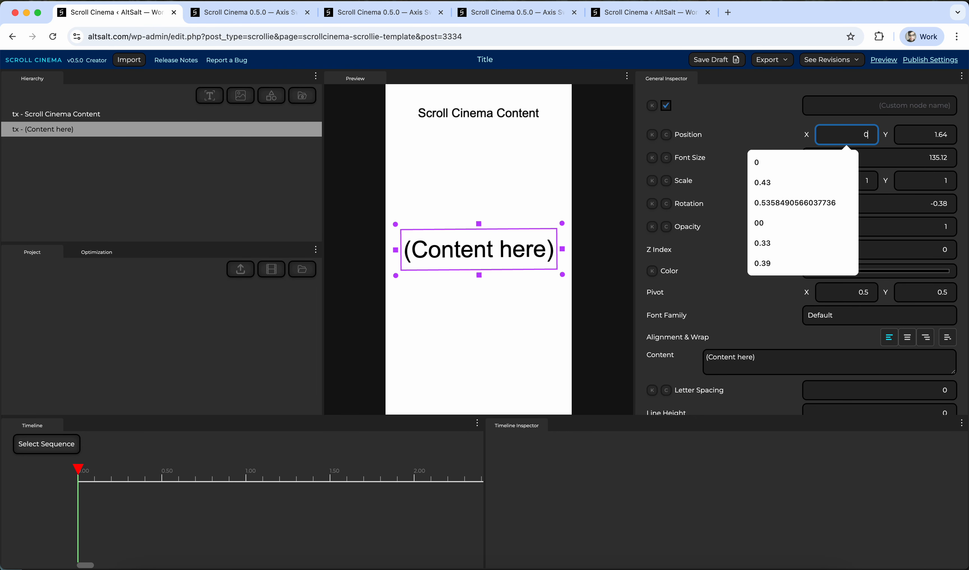
pyautogui.press('Tab')
pyautogui.write('0')
pyautogui.click(911, 212)
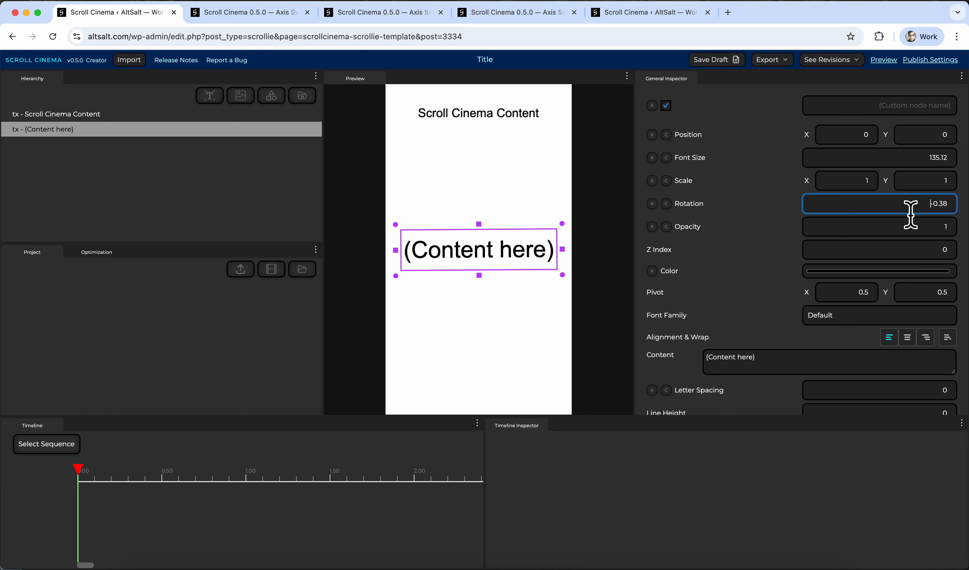
pyautogui.write('0')
# Drag the text upward and toggle its visibility checkbox off and on.
pyautogui.moveTo(531, 267); pyautogui.dragTo(518, 243)
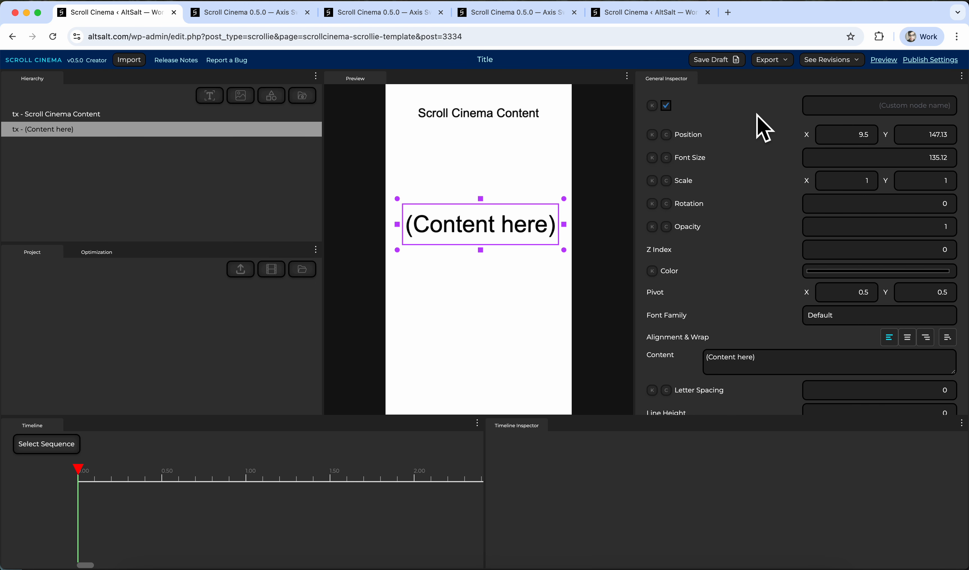
pyautogui.click(666, 105)
pyautogui.click(666, 105)
pyautogui.click(666, 105)
pyautogui.click(666, 105)
pyautogui.moveTo(548, 230); pyautogui.dragTo(547, 196)
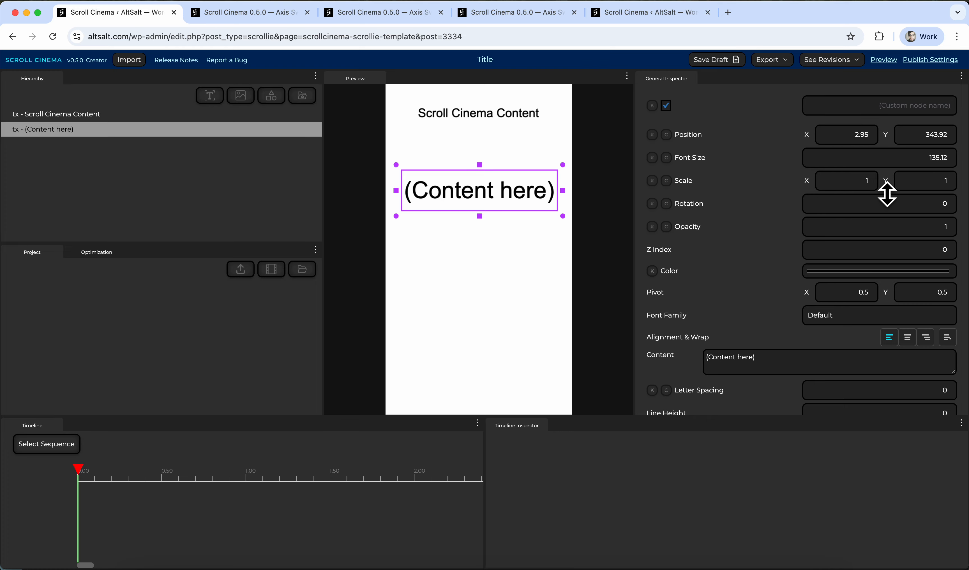
# Scrub the text's scale to about 0.8 horizontally and 2.5 vertically.
pyautogui.moveTo(886, 195); pyautogui.dragTo(891, 160)
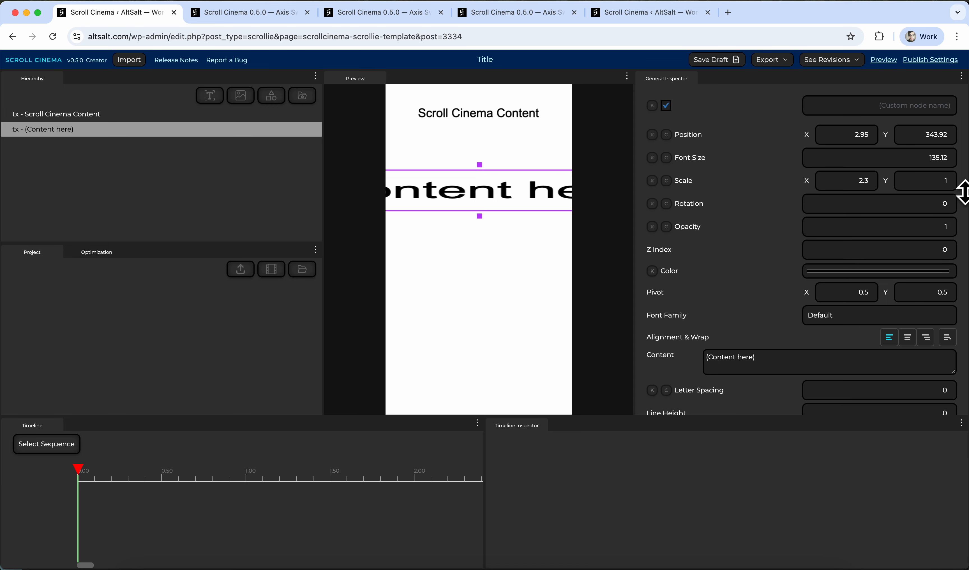
pyautogui.moveTo(962, 192); pyautogui.dragTo(965, 153)
pyautogui.moveTo(882, 187); pyautogui.dragTo(925, 210)
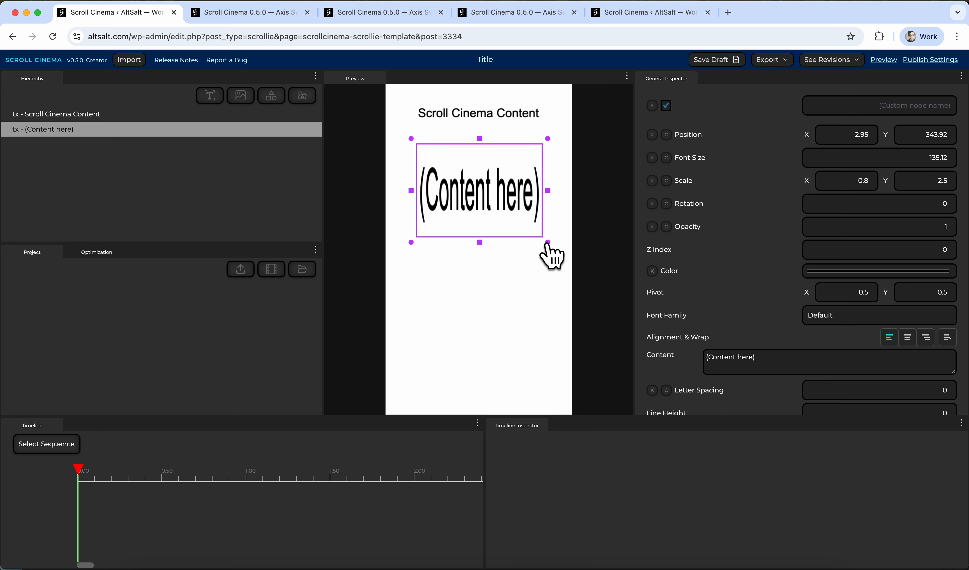
pyautogui.moveTo(548, 245); pyautogui.dragTo(553, 253)
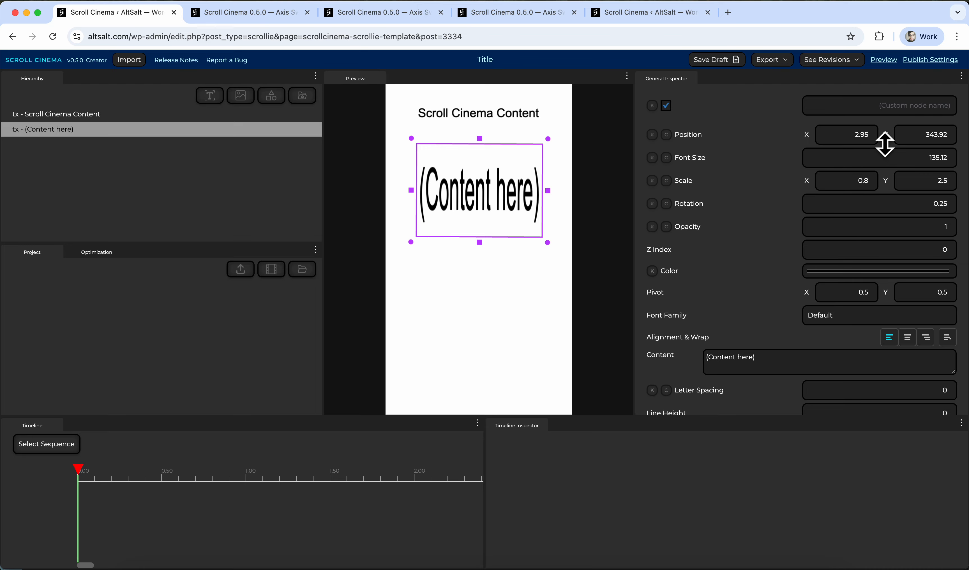
# Set the text's position to X 0, Y 0 and its horizontal scale to 0.7, then deselect it.
pyautogui.moveTo(885, 141); pyautogui.dragTo(955, 130)
pyautogui.moveTo(885, 142)
pyautogui.mouseDown()
pyautogui.moveTo(878, 232)
pyautogui.moveTo(872, 104)
pyautogui.moveTo(875, 178)
pyautogui.moveTo(874, 115)
pyautogui.moveTo(874, 158)
pyautogui.moveTo(873, 133)
pyautogui.mouseUp()
pyautogui.moveTo(546, 205); pyautogui.dragTo(509, 253)
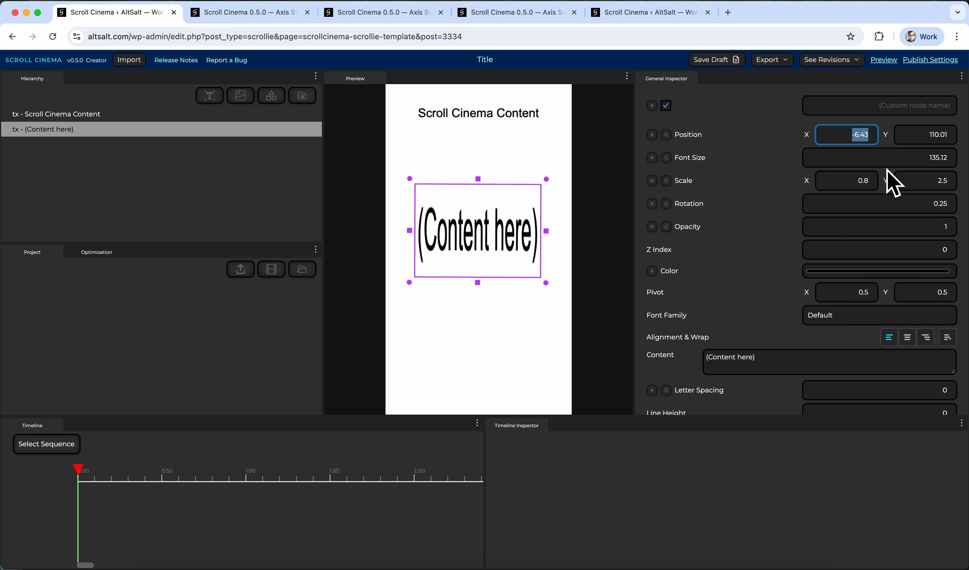
pyautogui.write('0')
pyautogui.press('Tab')
pyautogui.write('0')
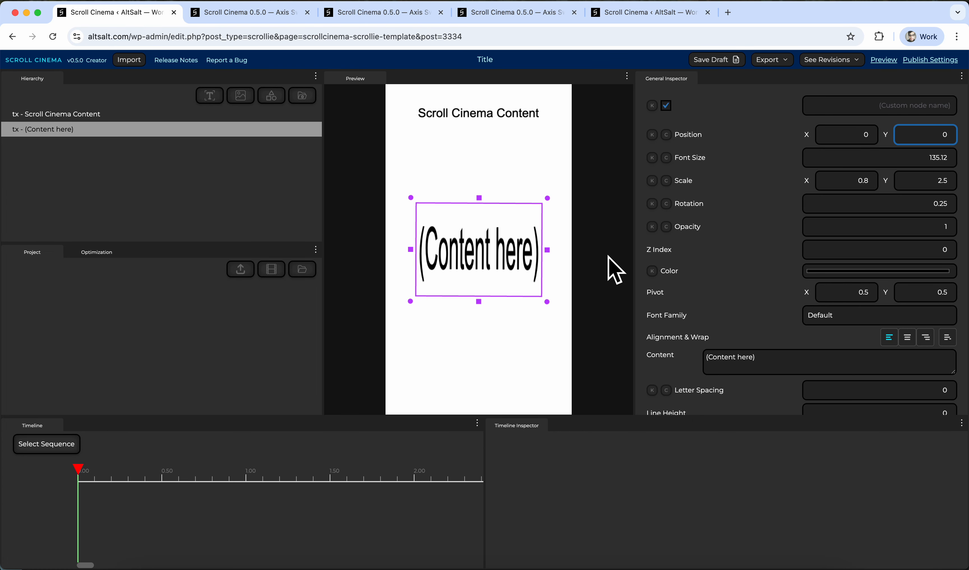
pyautogui.moveTo(886, 189)
pyautogui.mouseDown()
pyautogui.moveTo(882, 201)
pyautogui.moveTo(884, 191)
pyautogui.mouseUp()
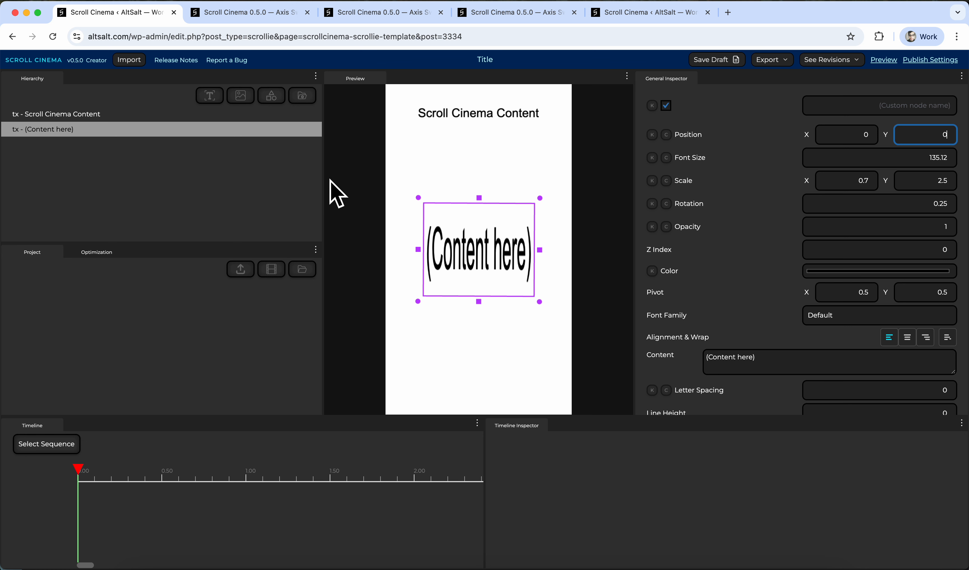
pyautogui.click(274, 188)
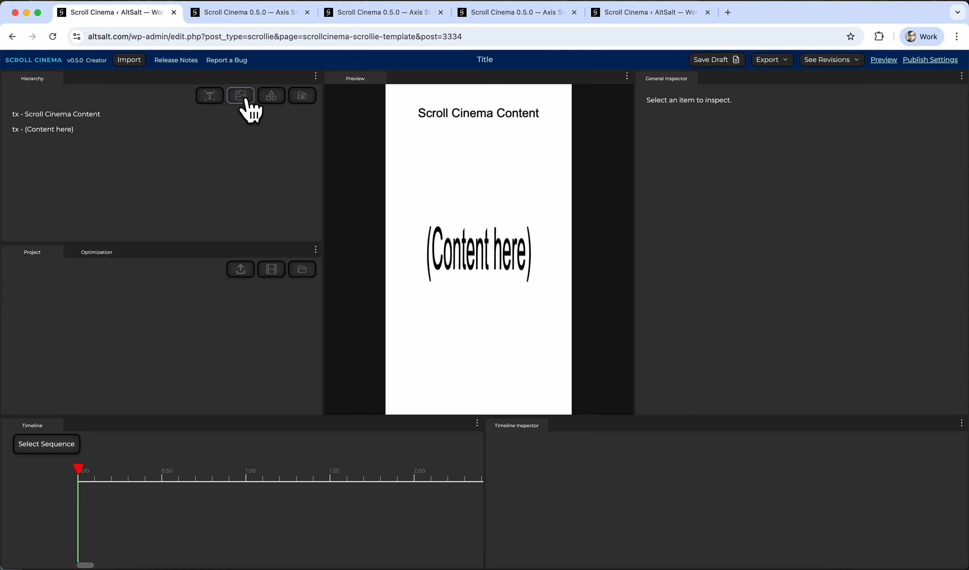
# Add a rectangle shape scaled to 1080 by 1920 covering the canvas, then delete it.
pyautogui.click(274, 100)
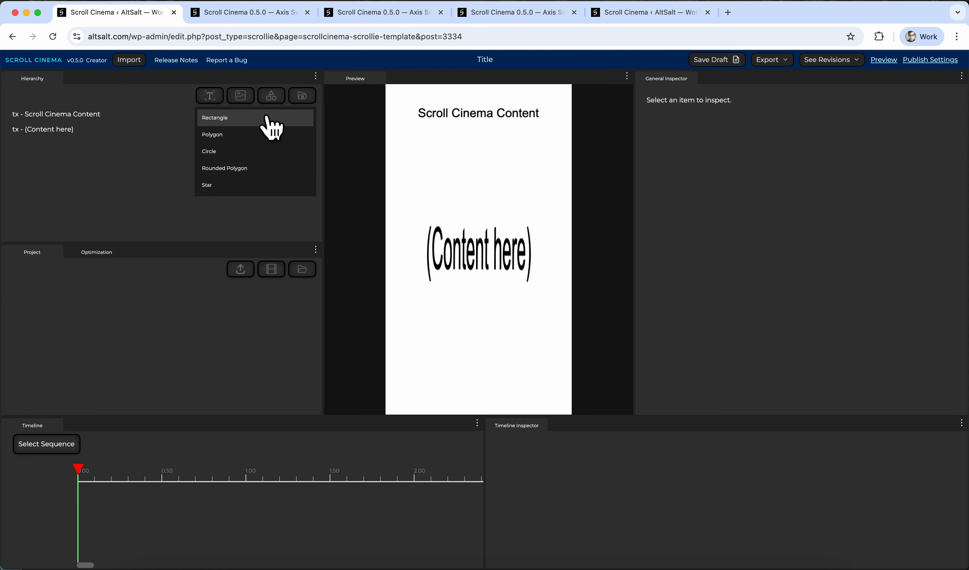
pyautogui.click(271, 124)
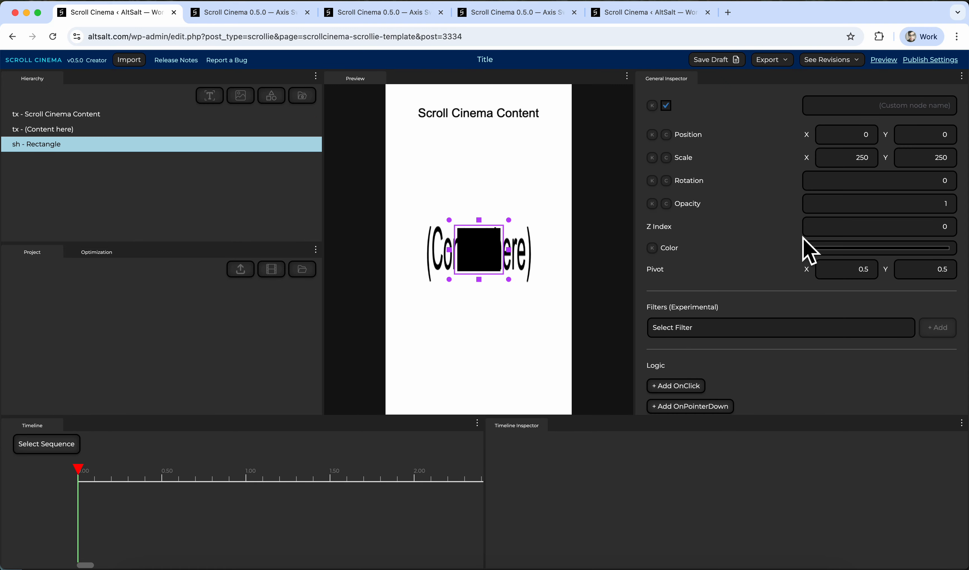
pyautogui.click(859, 134)
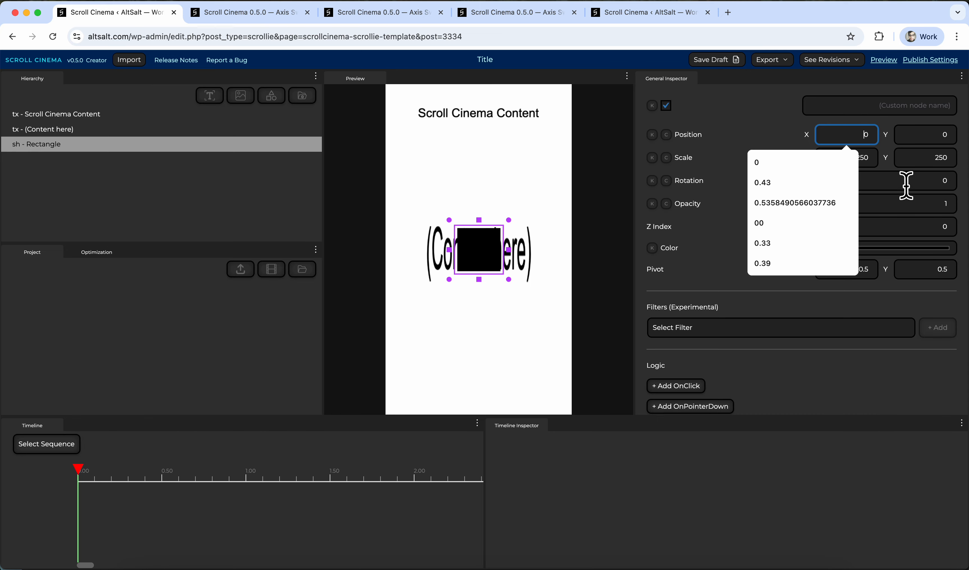
pyautogui.click(919, 161)
pyautogui.write('1080')
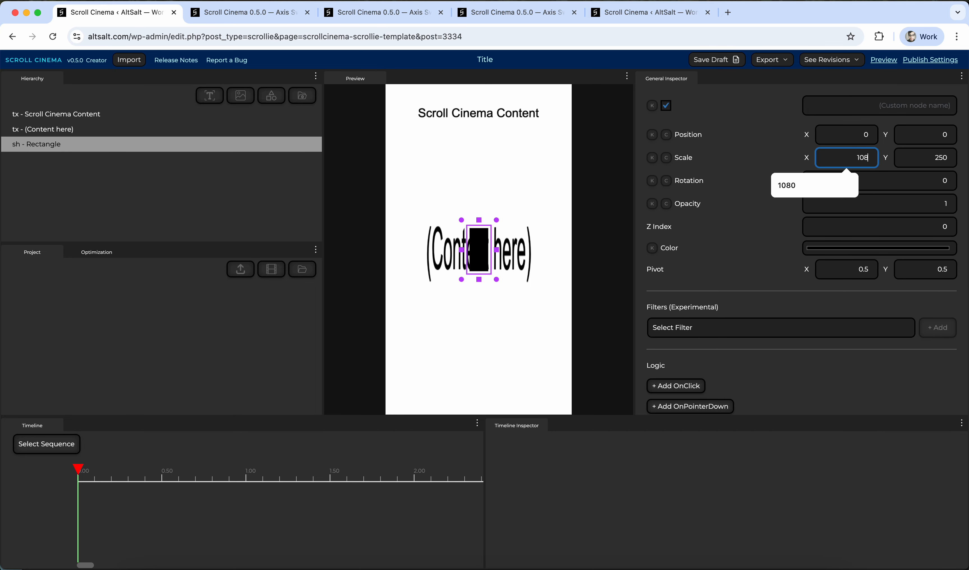
pyautogui.press('Tab')
pyautogui.write('1920')
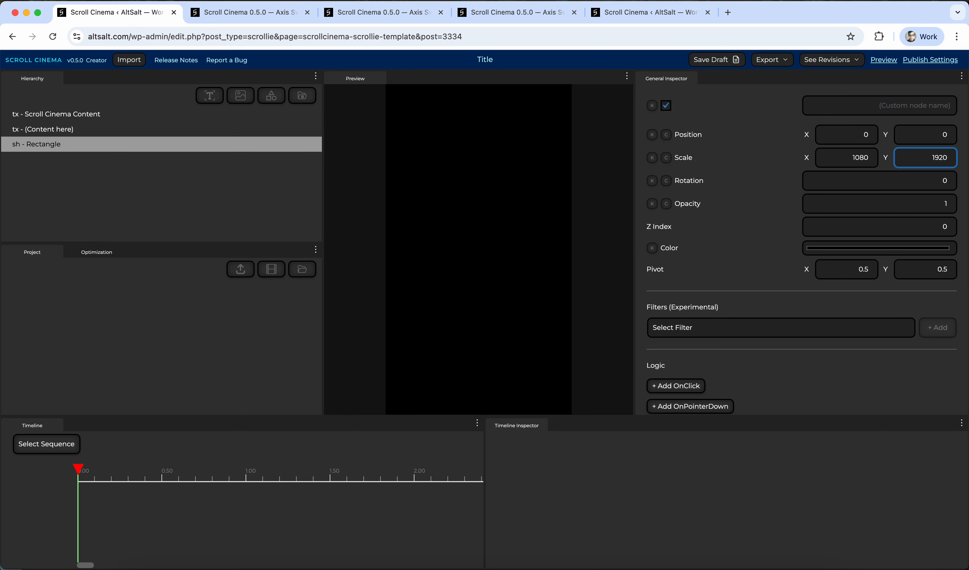
pyautogui.moveTo(473, 231)
pyautogui.mouseDown()
pyautogui.moveTo(487, 282)
pyautogui.moveTo(465, 237)
pyautogui.moveTo(480, 225)
pyautogui.moveTo(469, 251)
pyautogui.moveTo(482, 227)
pyautogui.moveTo(485, 249)
pyautogui.moveTo(480, 219)
pyautogui.moveTo(493, 230)
pyautogui.moveTo(472, 247)
pyautogui.moveTo(494, 212)
pyautogui.moveTo(476, 247)
pyautogui.moveTo(487, 218)
pyautogui.moveTo(478, 232)
pyautogui.mouseUp()
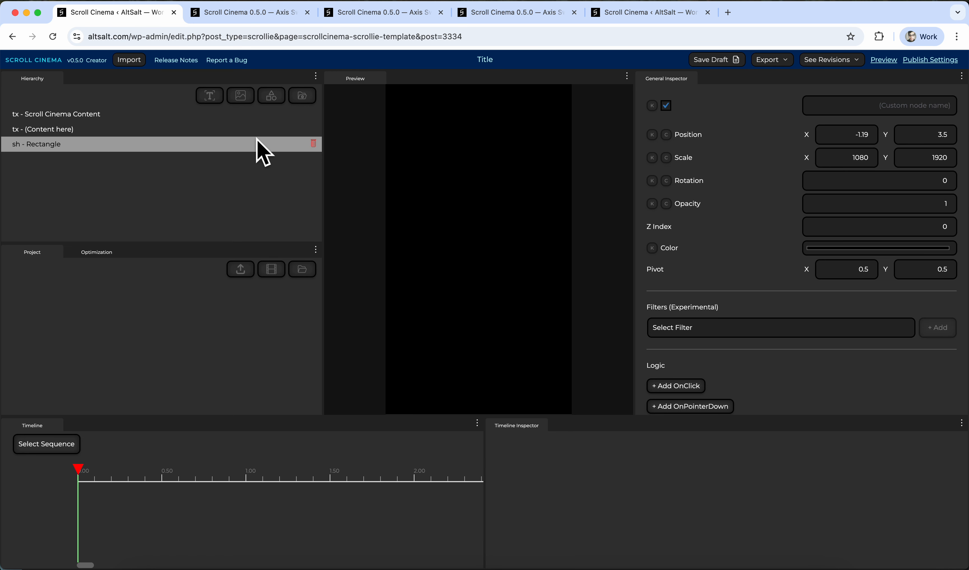
pyautogui.click(314, 144)
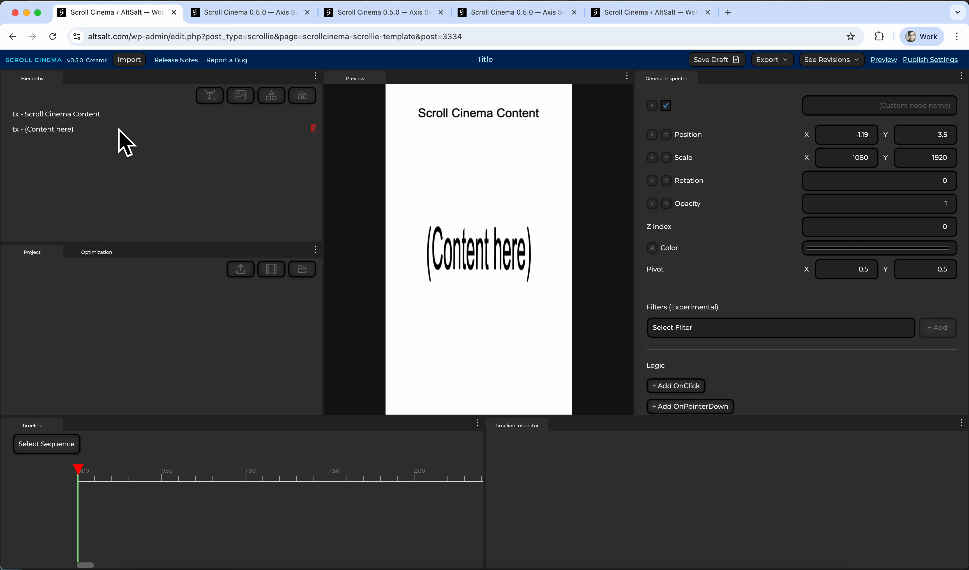
# Set the Scroll Cinema Content title's colour to red (255, 0, 0).
pyautogui.click(115, 117)
pyautogui.scroll(-2, 726, 336)
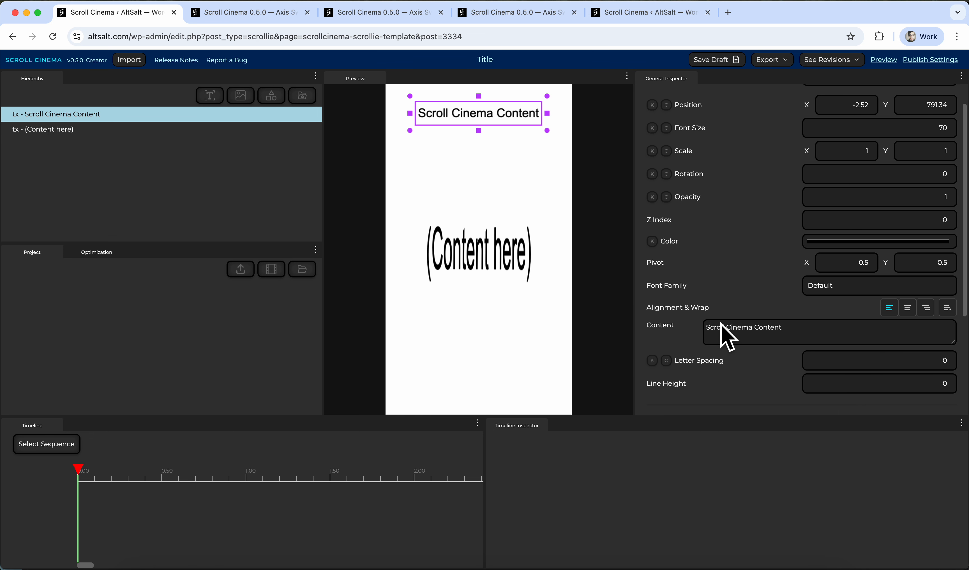
pyautogui.scroll(2, 788, 244)
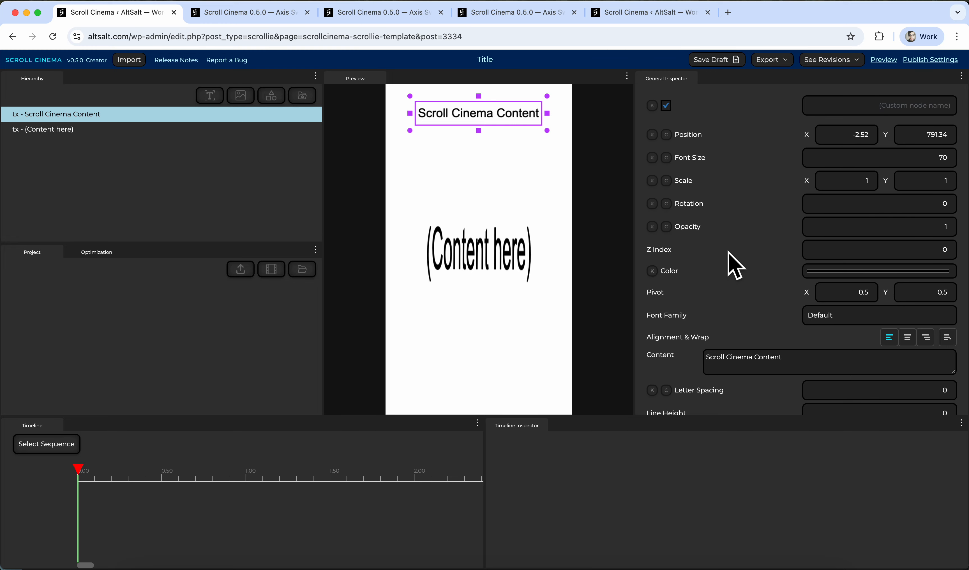
pyautogui.moveTo(962, 236)
pyautogui.mouseDown()
pyautogui.moveTo(960, 267)
pyautogui.moveTo(963, 217)
pyautogui.mouseUp()
pyautogui.click(837, 270)
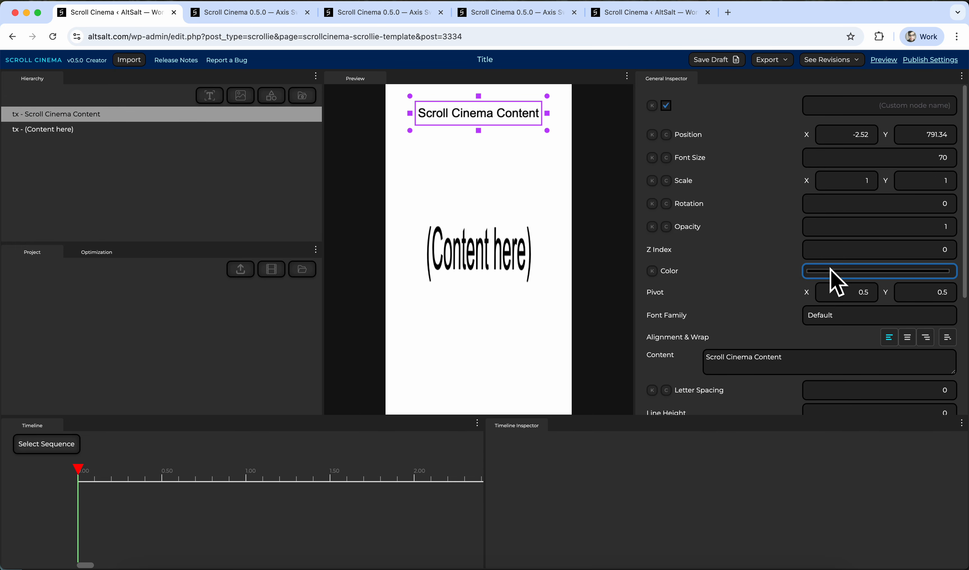
pyautogui.moveTo(849, 309); pyautogui.dragTo(947, 274)
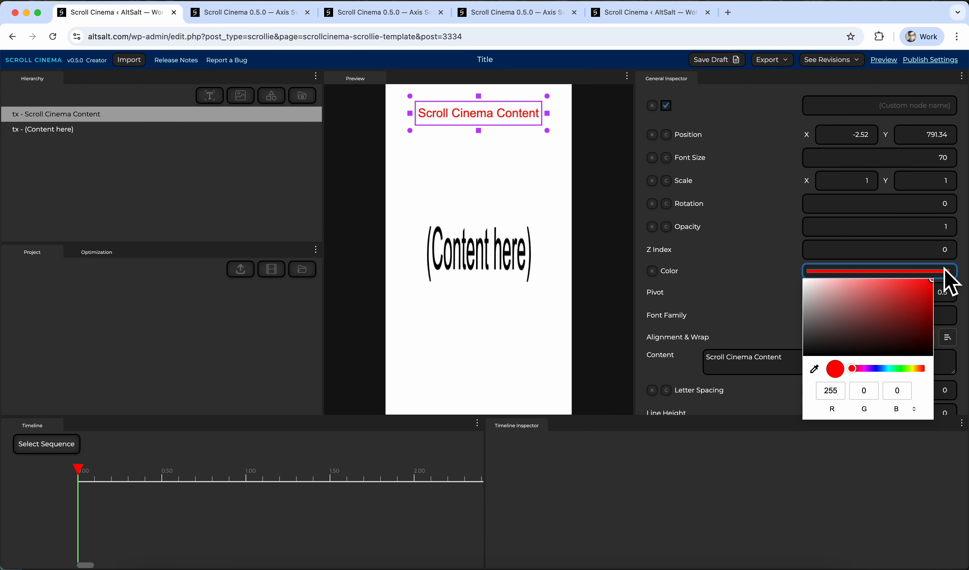
pyautogui.click(743, 292)
# Move the title text near the bottom of the canvas and the (Content here) text to the top.
pyautogui.scroll(-3, 748, 338)
pyautogui.scroll(1, 753, 343)
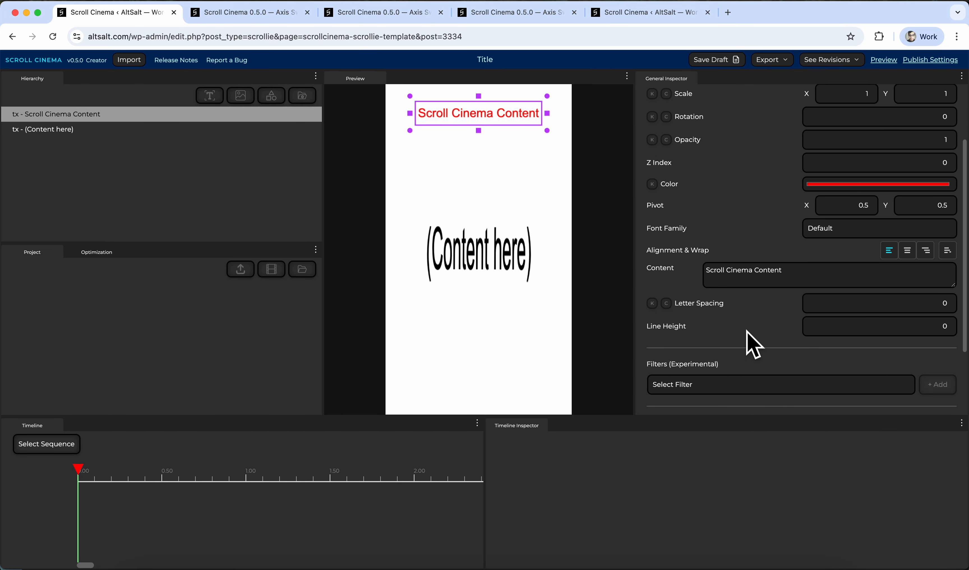
pyautogui.moveTo(521, 121); pyautogui.dragTo(522, 163)
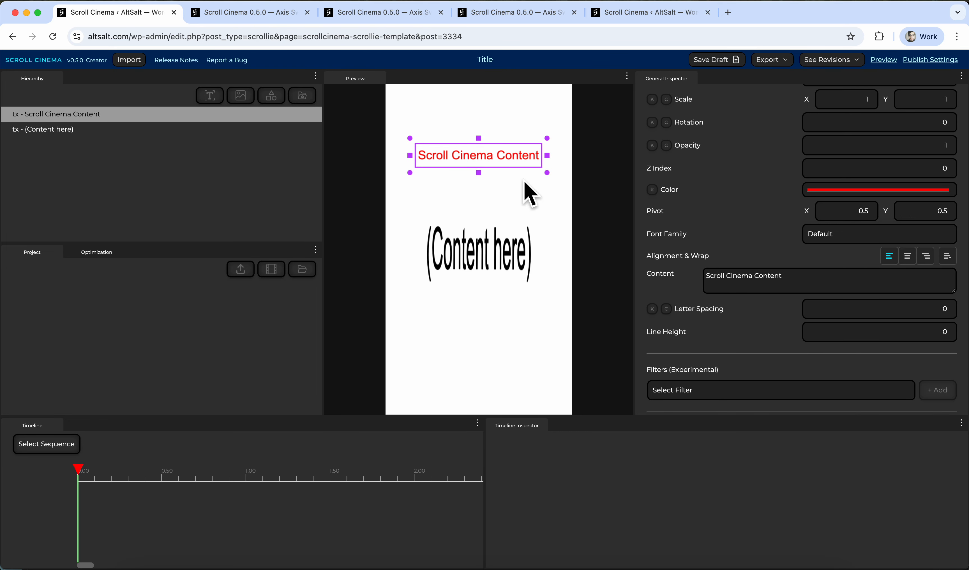
pyautogui.moveTo(519, 159); pyautogui.dragTo(506, 219)
pyautogui.moveTo(494, 276); pyautogui.dragTo(503, 172)
pyautogui.moveTo(519, 211); pyautogui.dragTo(516, 338)
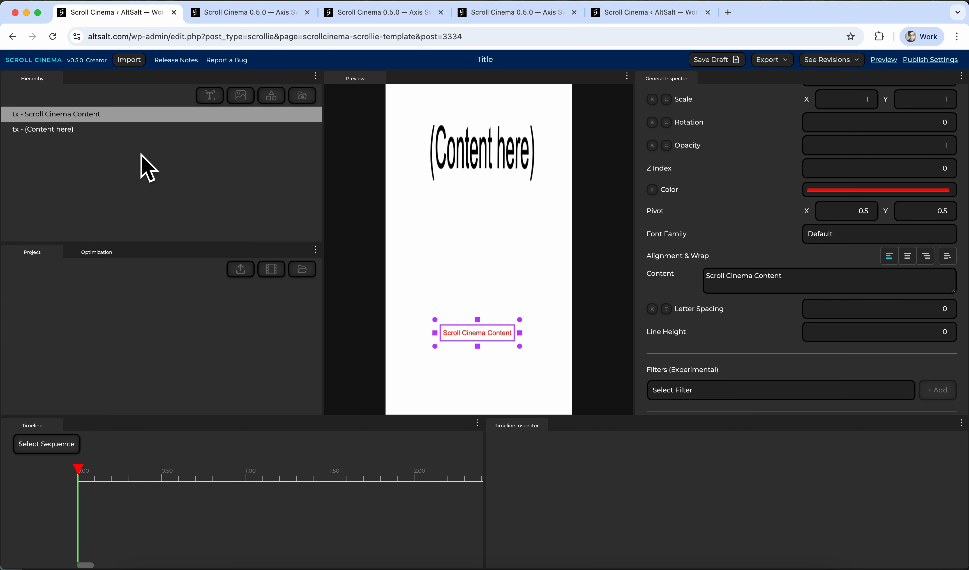
# Set the (Content here) text's scale to X 1, Y 1 and move it down to the middle of the canvas.
pyautogui.scroll(3, 829, 219)
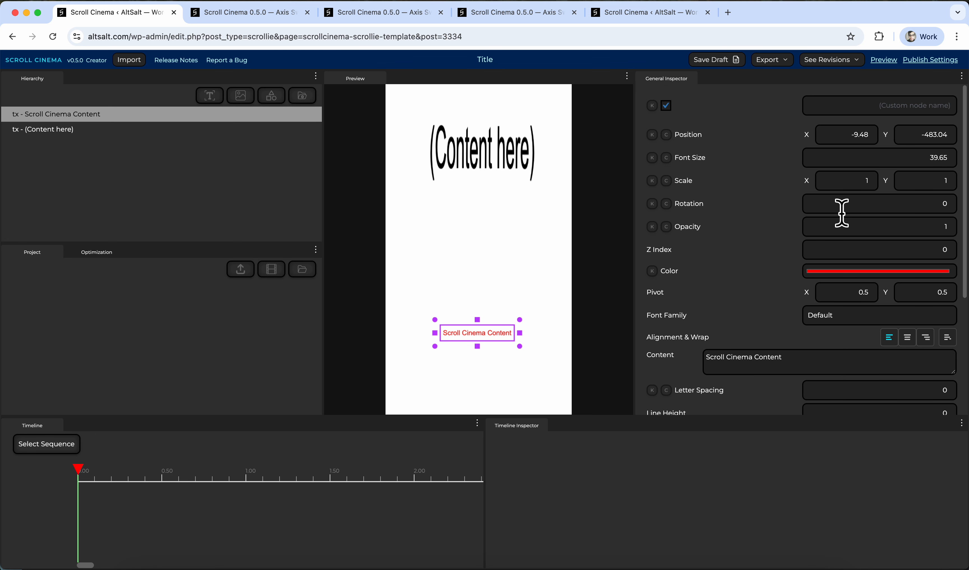
pyautogui.click(433, 158)
pyautogui.click(858, 188)
pyautogui.press('super+a')
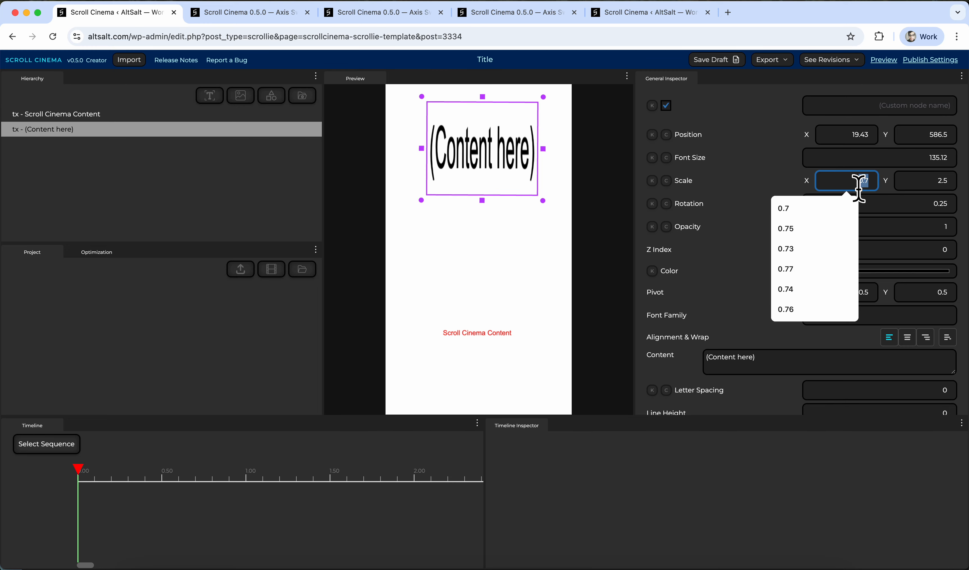
pyautogui.write('1')
pyautogui.press('Tab')
pyautogui.write('1')
pyautogui.moveTo(501, 159); pyautogui.dragTo(499, 228)
# Append " typing in to the box" to the (Content here) text's content.
pyautogui.click(776, 370)
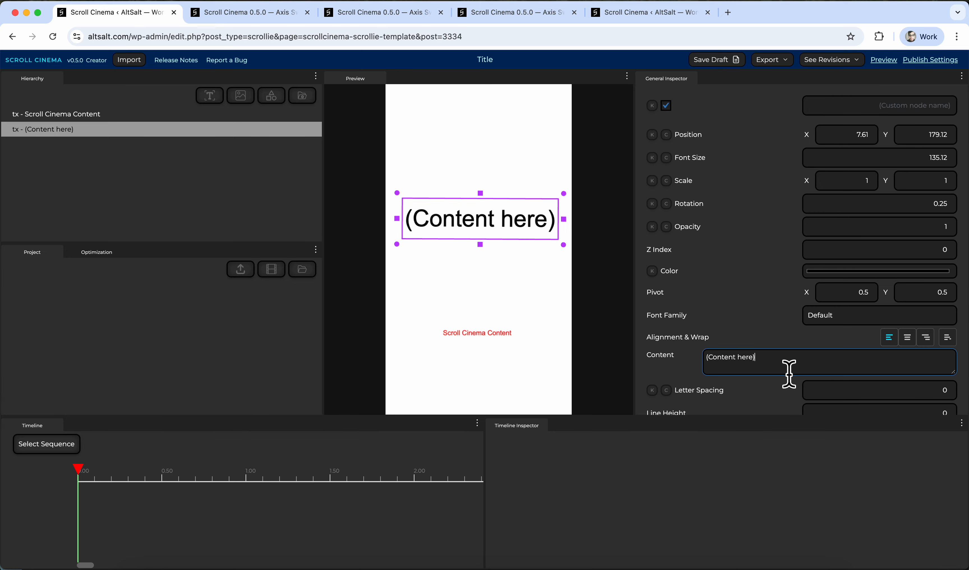
pyautogui.write('typing in to the n')
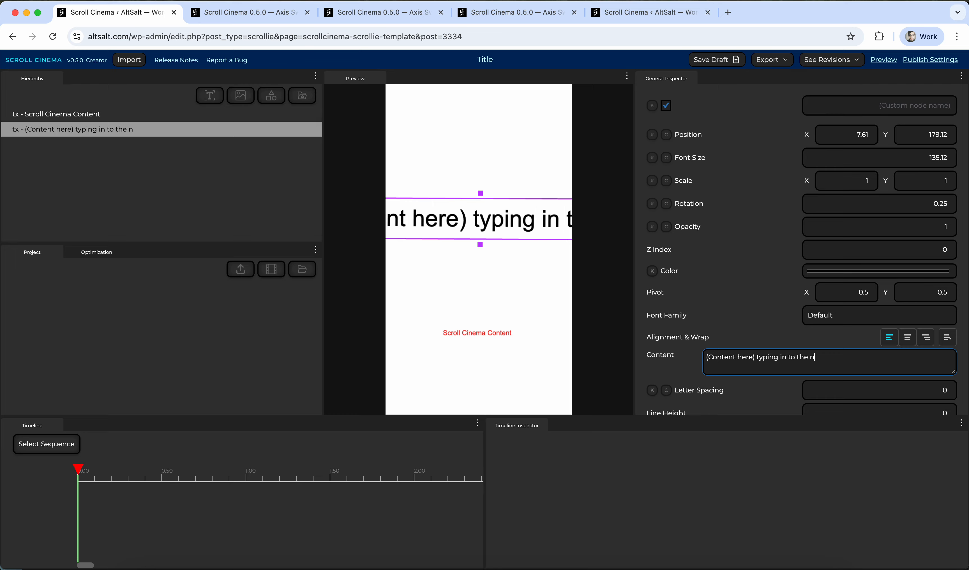
pyautogui.press('BackSpace')
pyautogui.write('box')
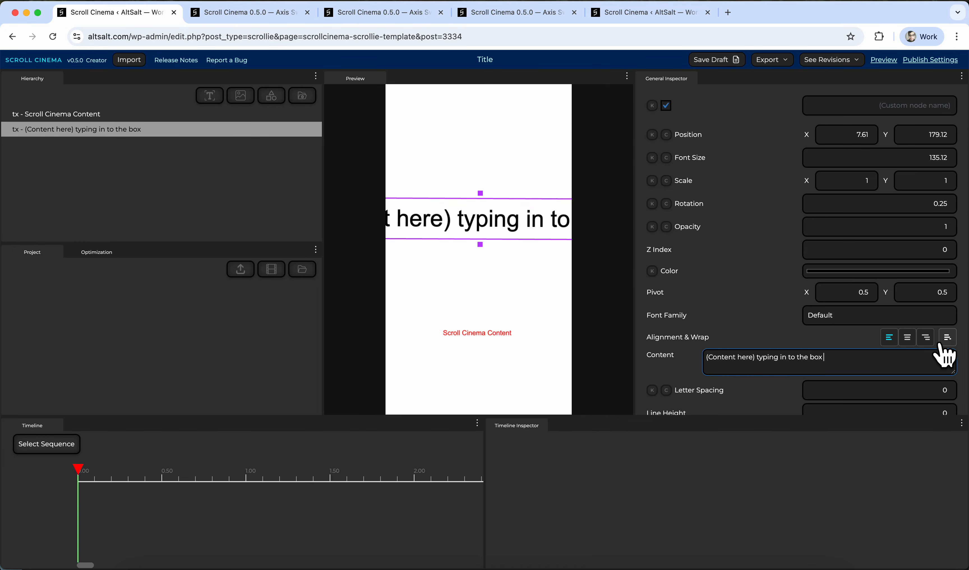
# Turn on word wrap for the text and set the word wrap width to 970.
pyautogui.scroll(-3, 945, 353)
pyautogui.scroll(1, 953, 243)
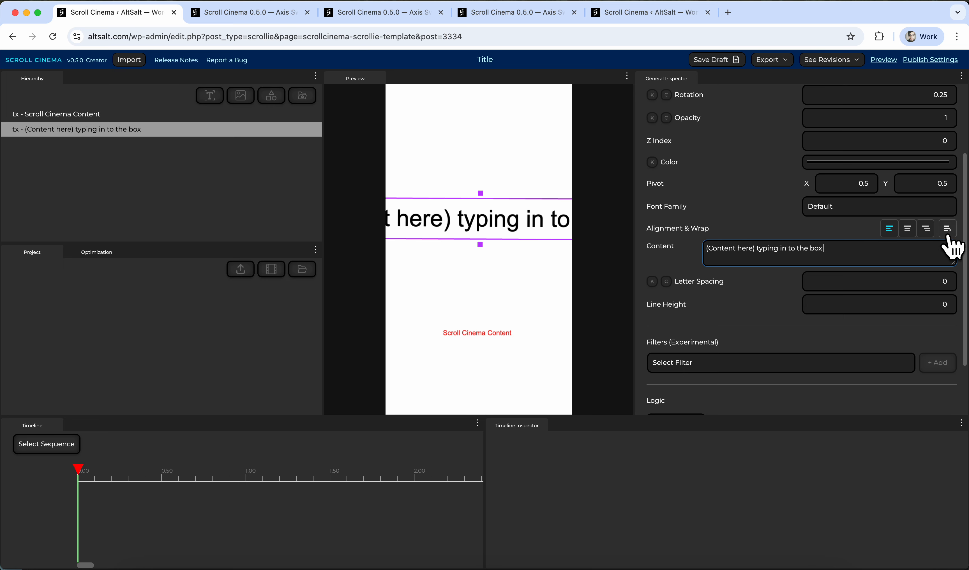
pyautogui.click(948, 230)
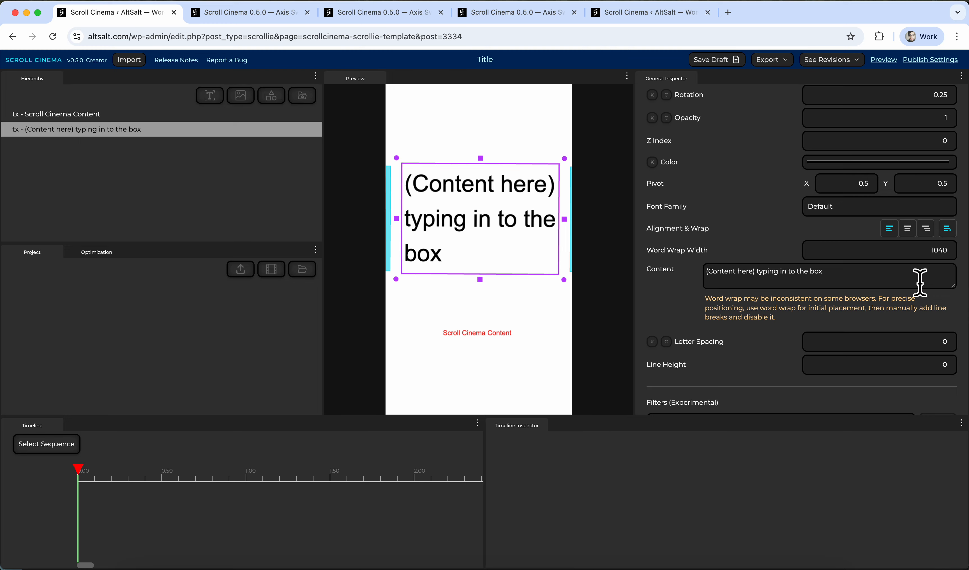
pyautogui.moveTo(962, 262); pyautogui.dragTo(945, 274)
# Set the text's font size to 68 and extend its content with " and here I am typing further into the box".
pyautogui.scroll(2, 904, 195)
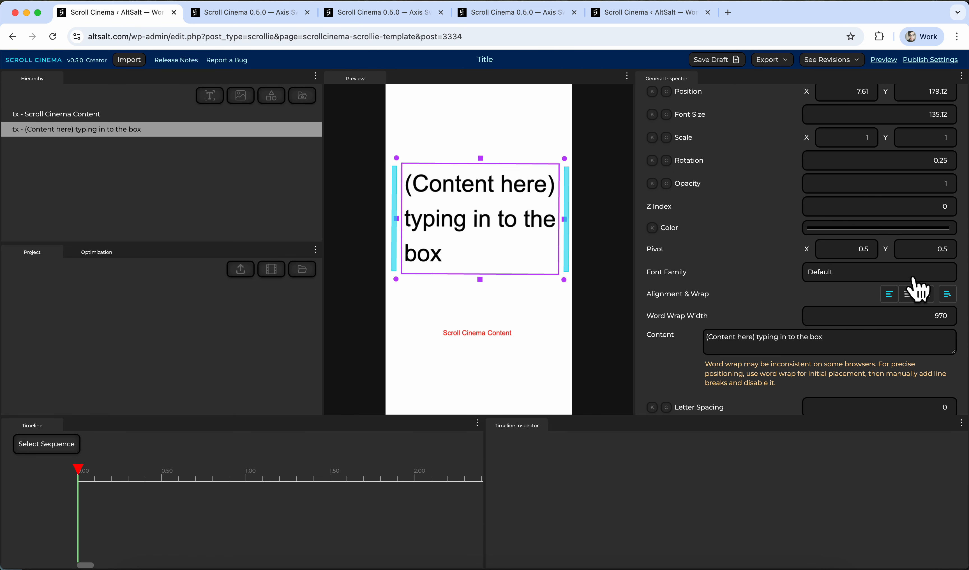
pyautogui.scroll(1, 961, 113)
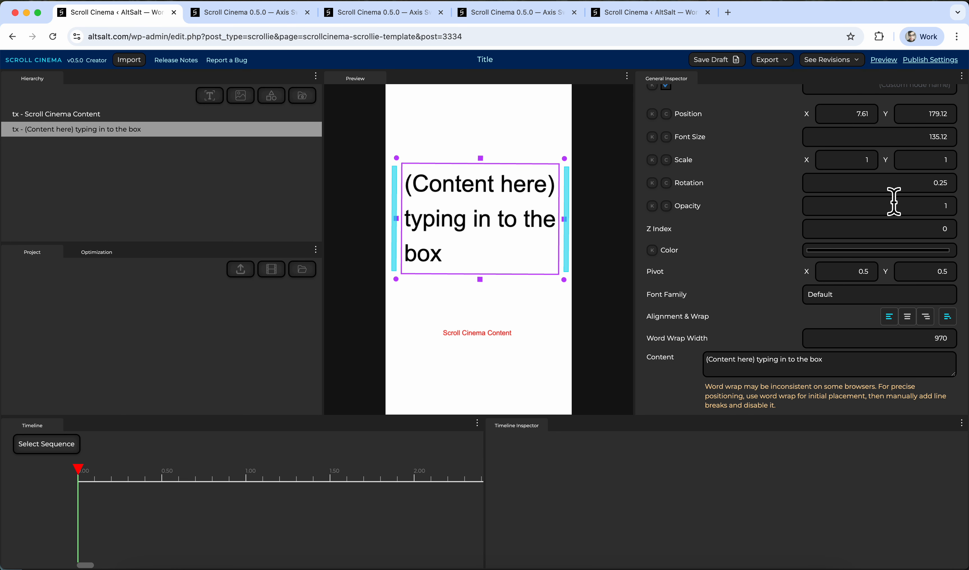
pyautogui.moveTo(954, 142); pyautogui.dragTo(959, 320)
pyautogui.click(913, 362)
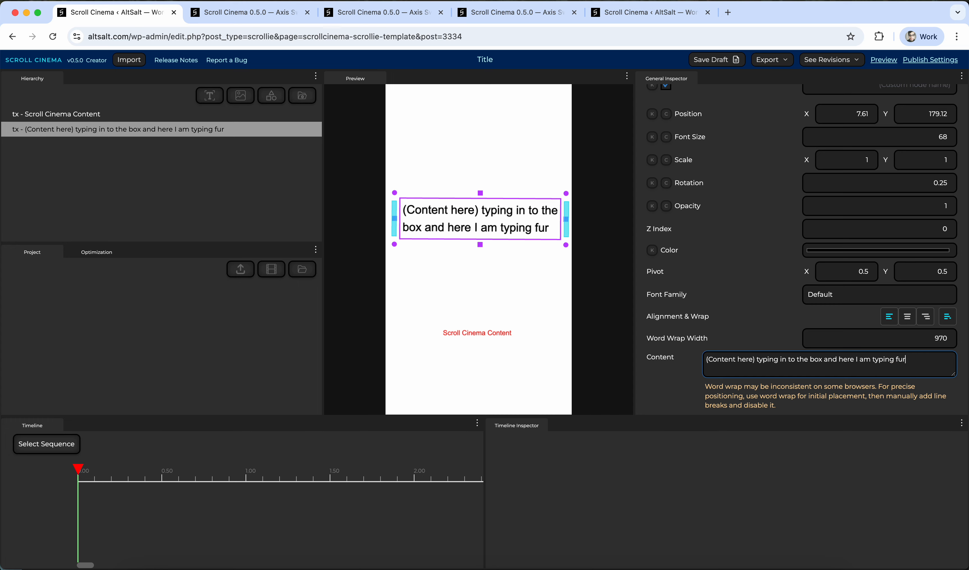
pyautogui.write('ther into the box')
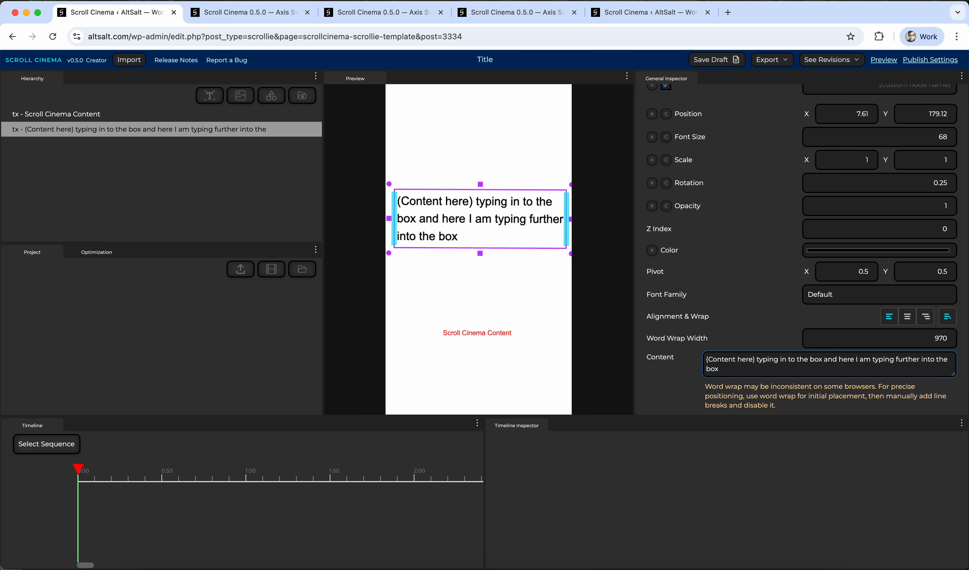
# Insert manual line breaks after "to the" and after "further" in the content, then turn word wrap off.
pyautogui.scroll(-5, 785, 276)
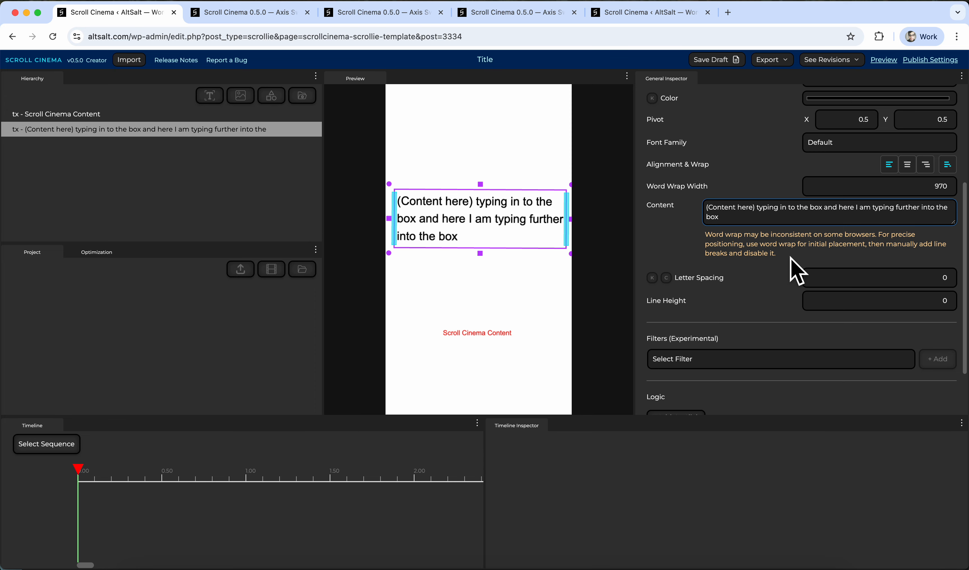
pyautogui.click(773, 252)
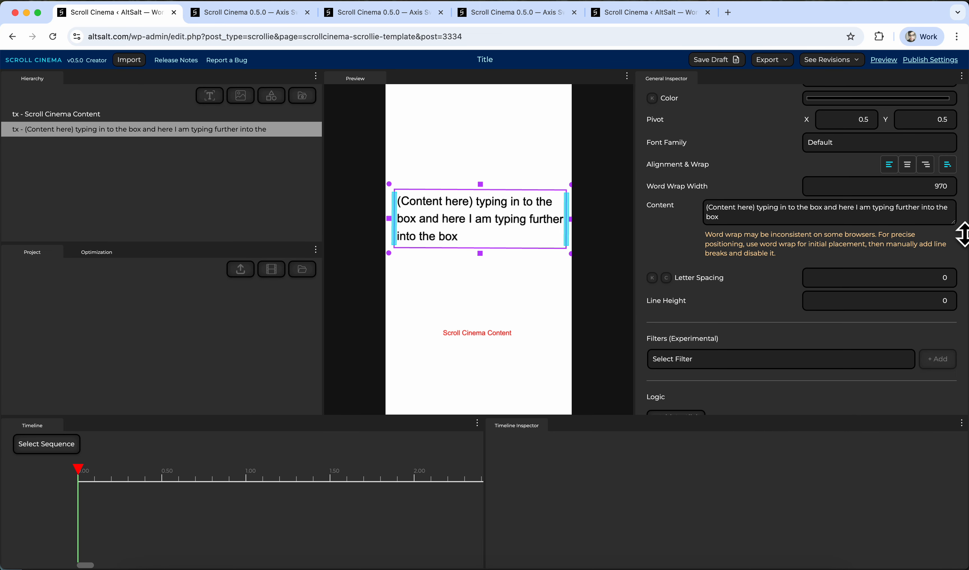
pyautogui.moveTo(962, 234); pyautogui.dragTo(962, 284)
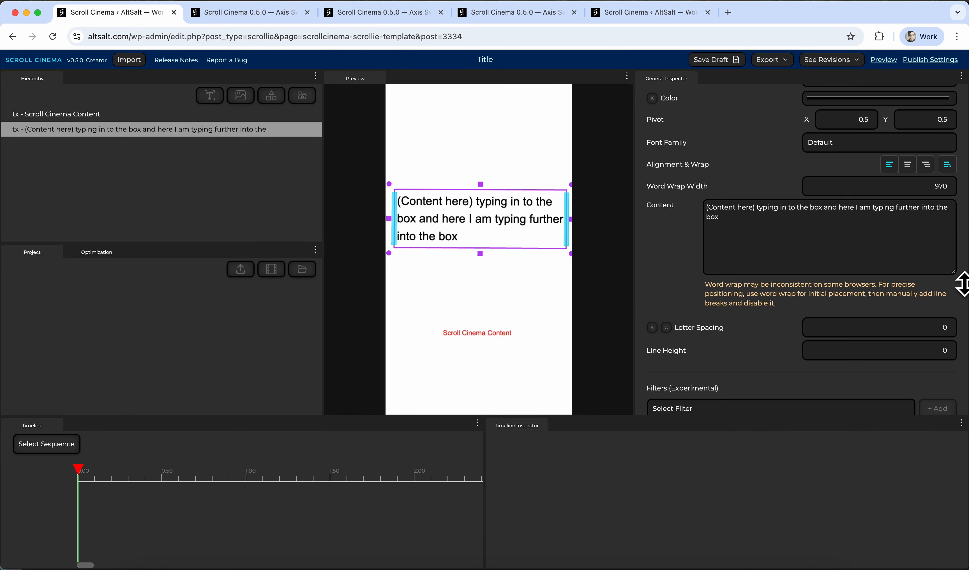
pyautogui.click(810, 208)
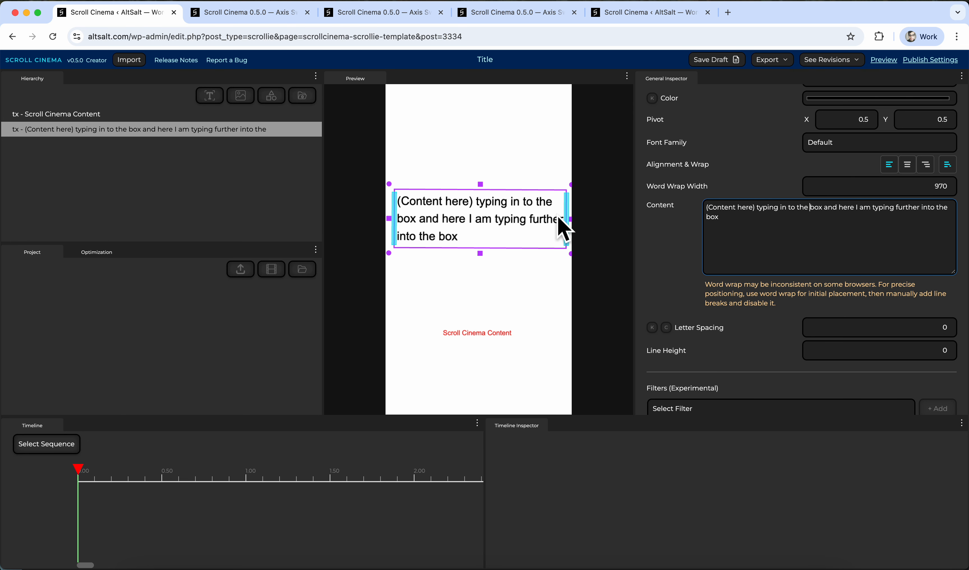
pyautogui.press('Return')
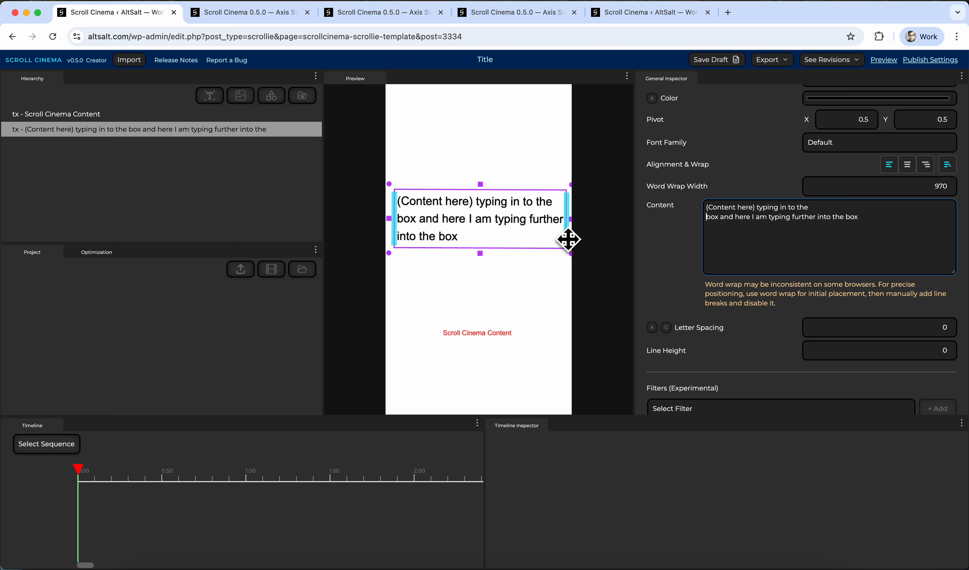
pyautogui.click(821, 219)
pyautogui.press('BackSpace')
pyautogui.press('Return')
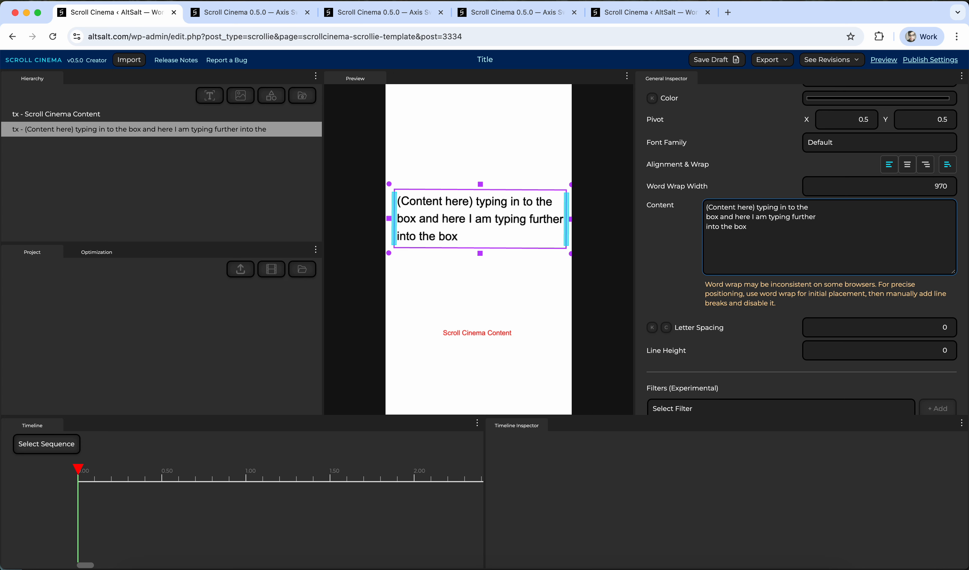
pyautogui.click(947, 165)
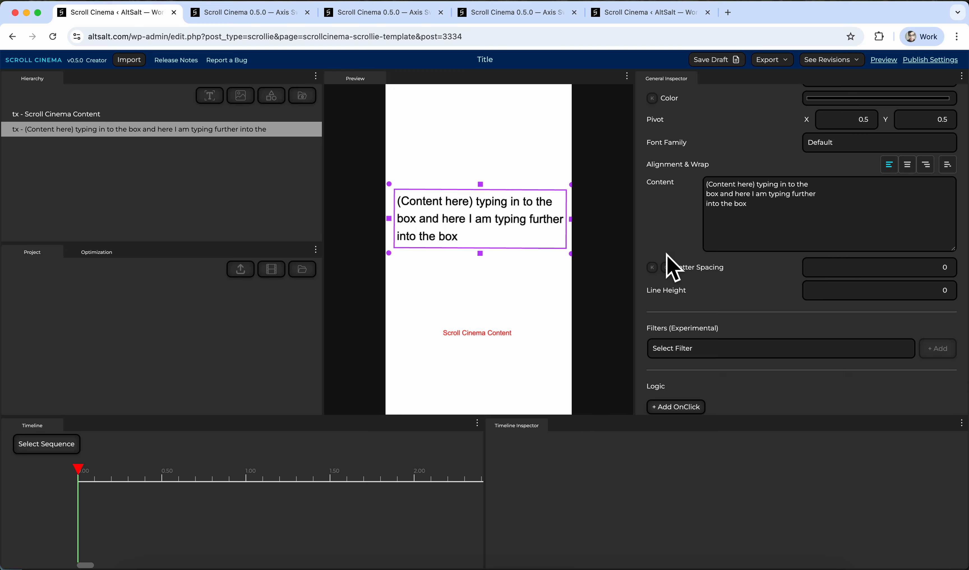
# Set the text's letter spacing to -3 and line height to -32.
pyautogui.scroll(-1, 669, 259)
pyautogui.scroll(-3, 671, 264)
pyautogui.scroll(2, 669, 266)
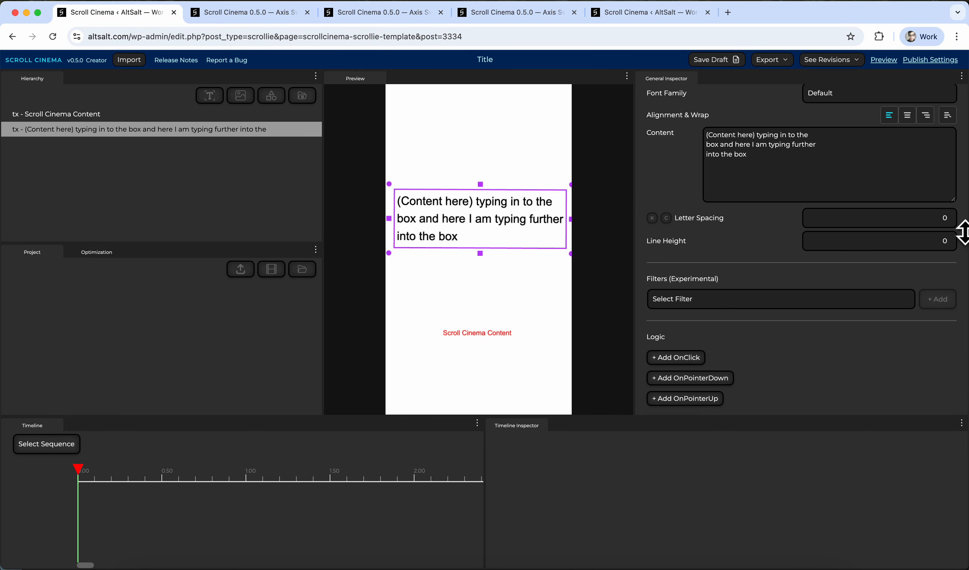
pyautogui.moveTo(962, 232); pyautogui.dragTo(963, 334)
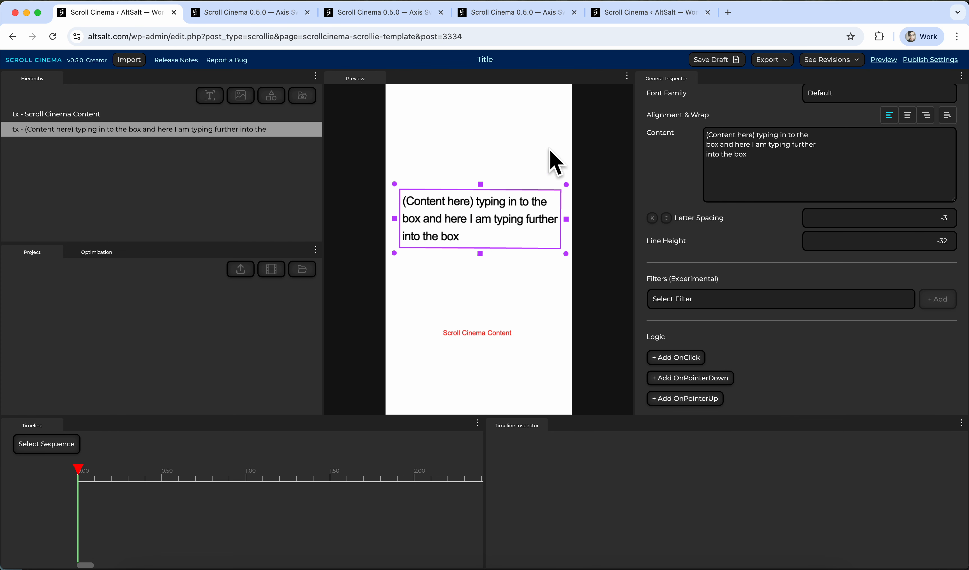
# Move the multi-line text block up toward the top of the canvas.
pyautogui.moveTo(495, 229); pyautogui.dragTo(497, 173)
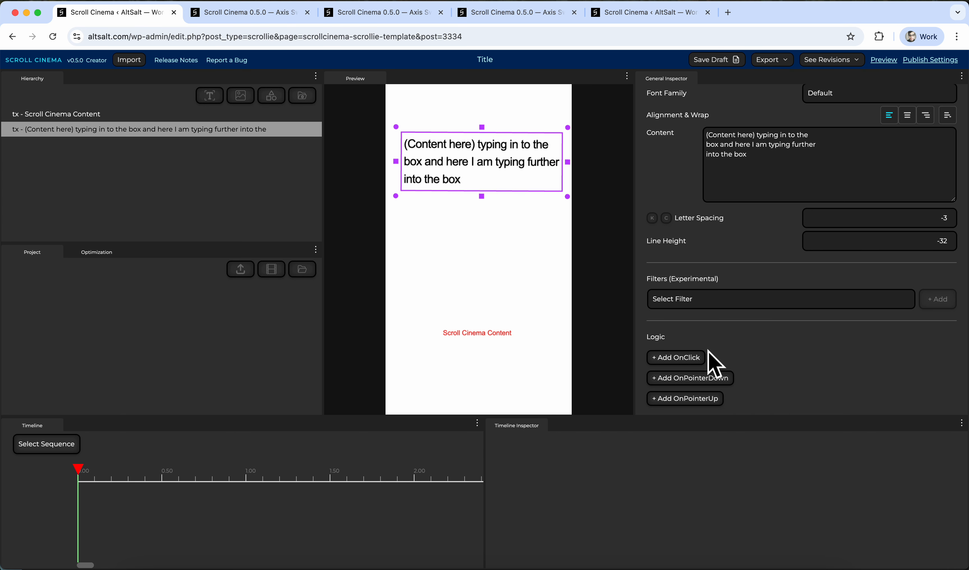
pyautogui.scroll(-3, 725, 327)
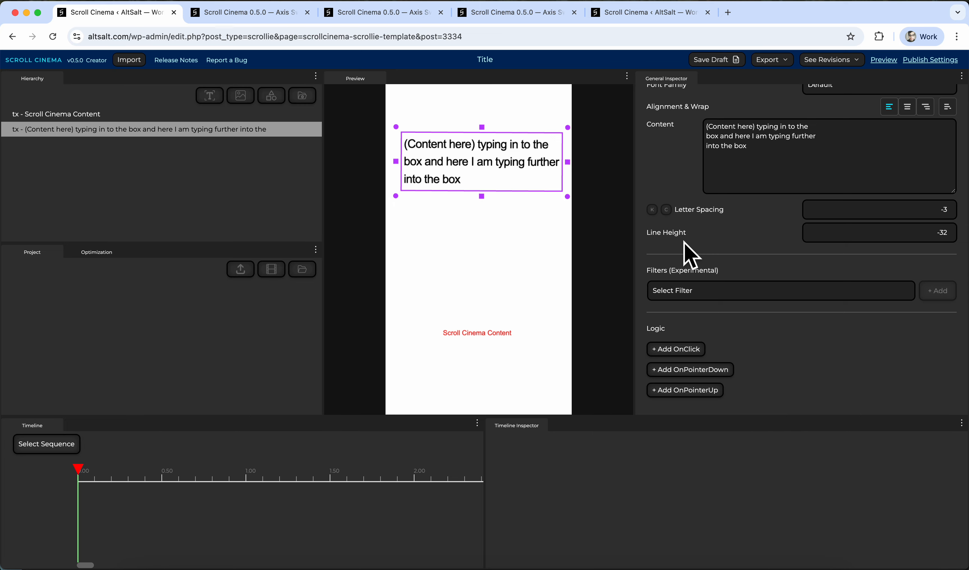
pyautogui.scroll(5, 688, 249)
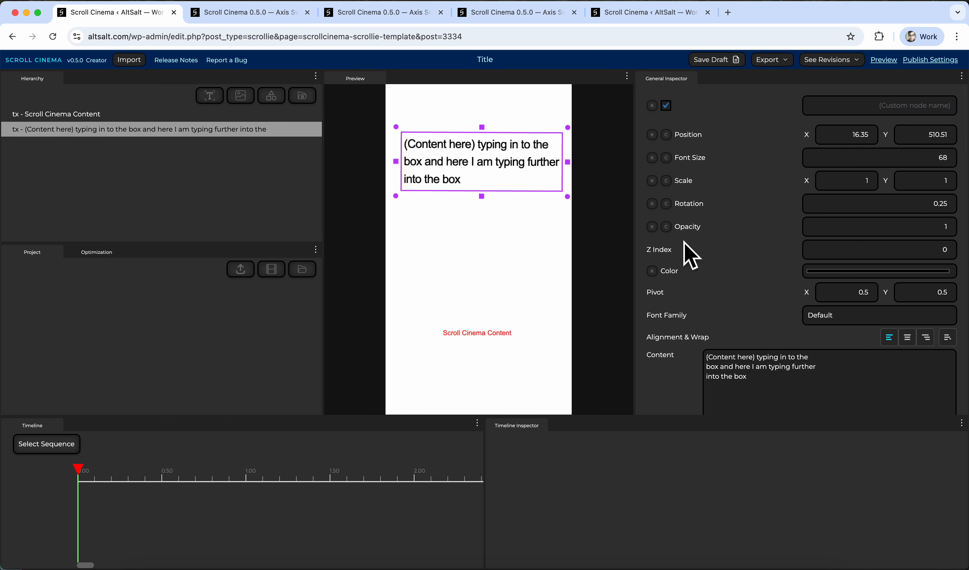